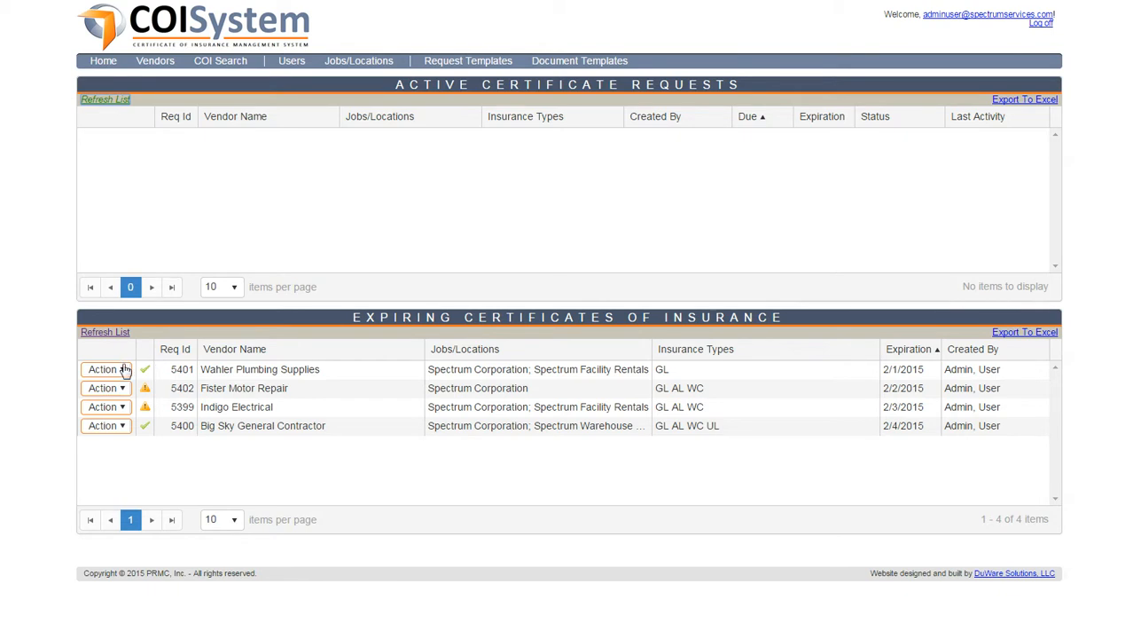
Step: Start an email renewal for the Wahler Plumbing Supplies certificate and preview the attached COIRenewal.pdf
left_click(124, 369)
mouse_move(173, 369)
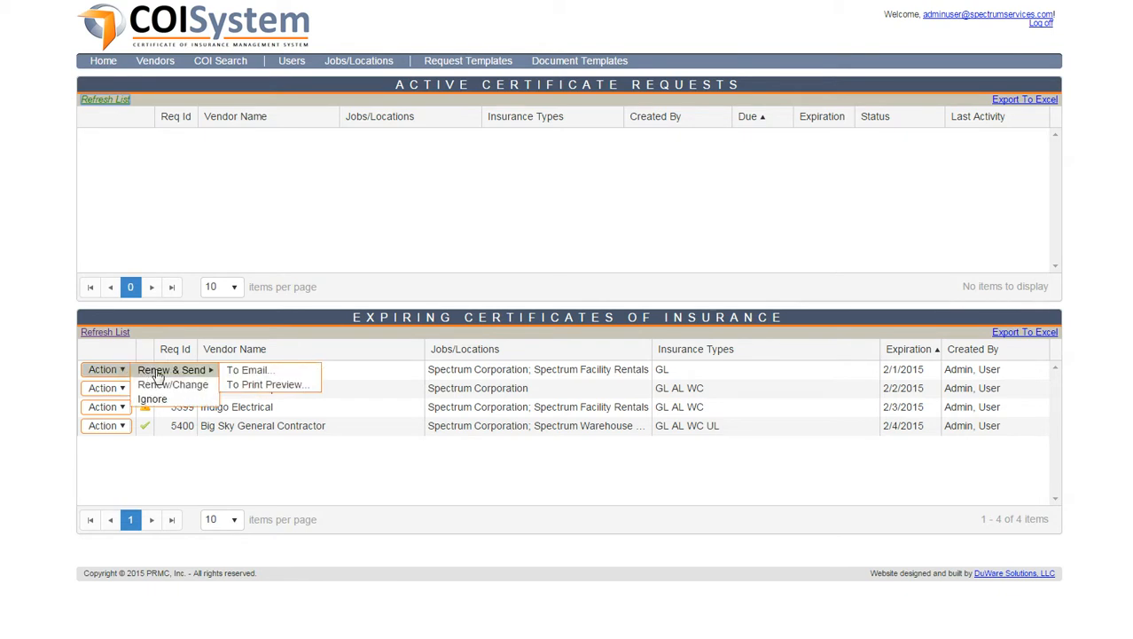
left_click(245, 373)
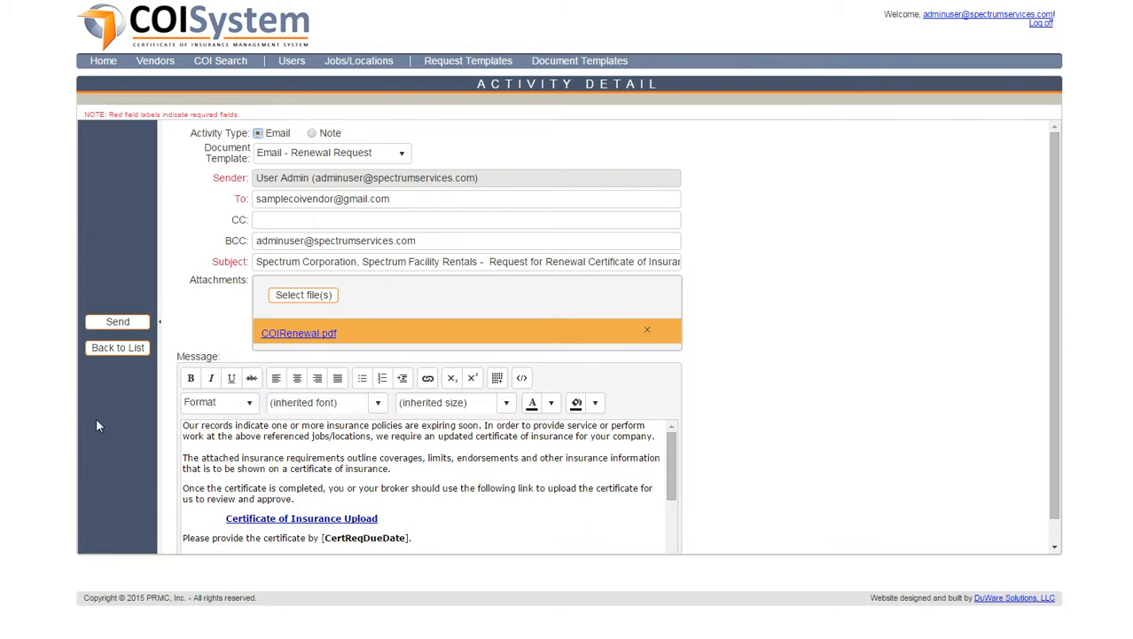
left_click(286, 335)
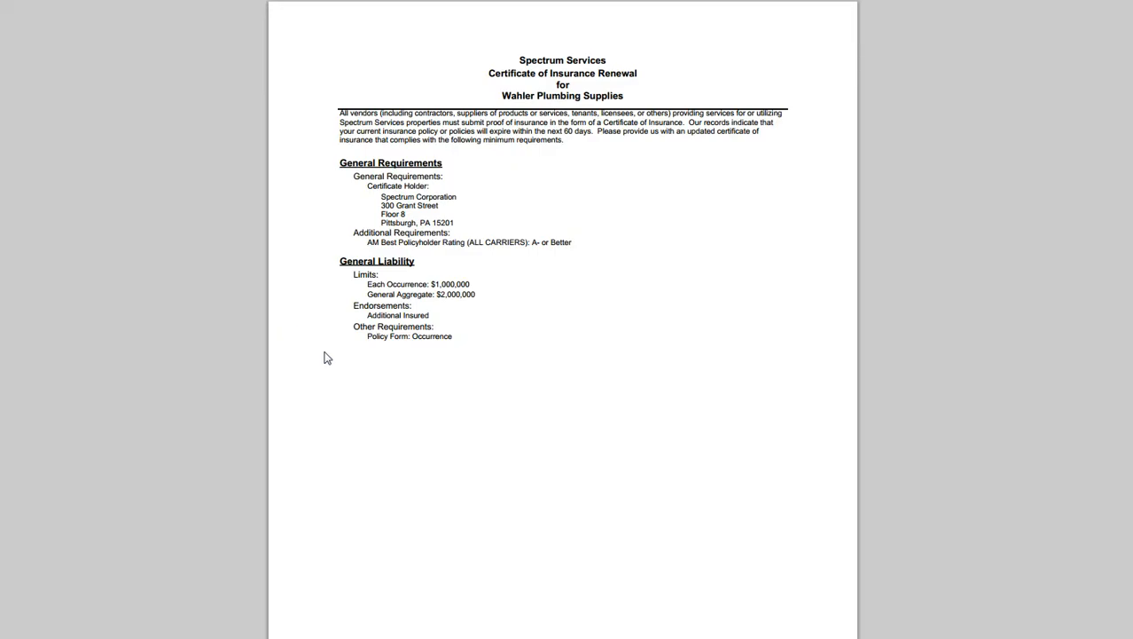
left_click(15, 1)
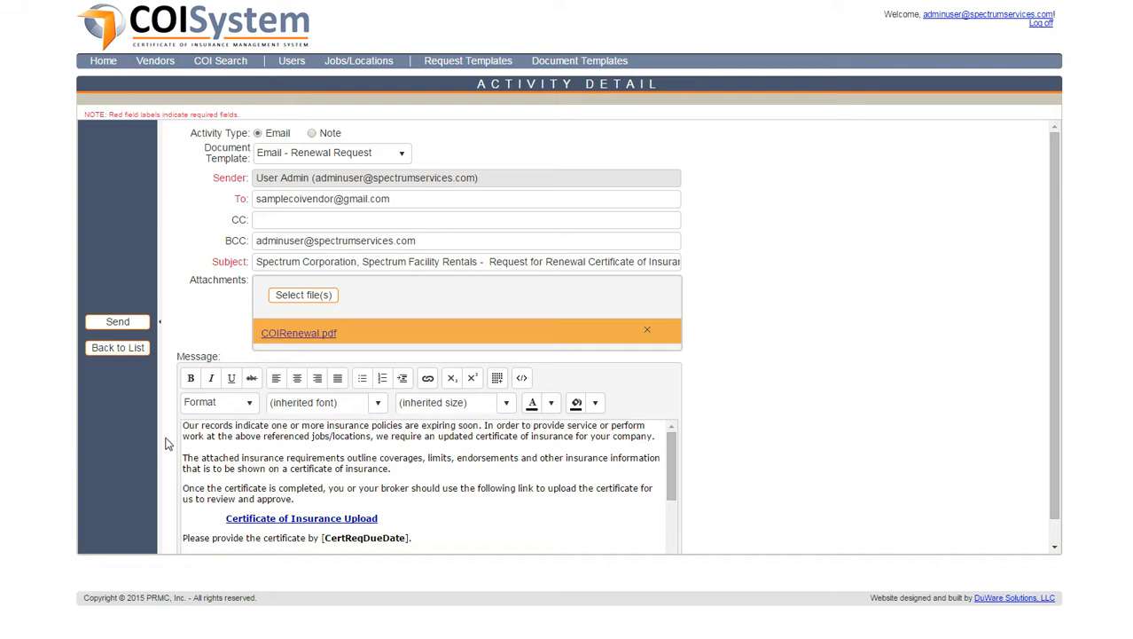
Step: Send the Wahler Plumbing Supplies renewal request email and return to the home page
scroll(173, 444, "down", 1)
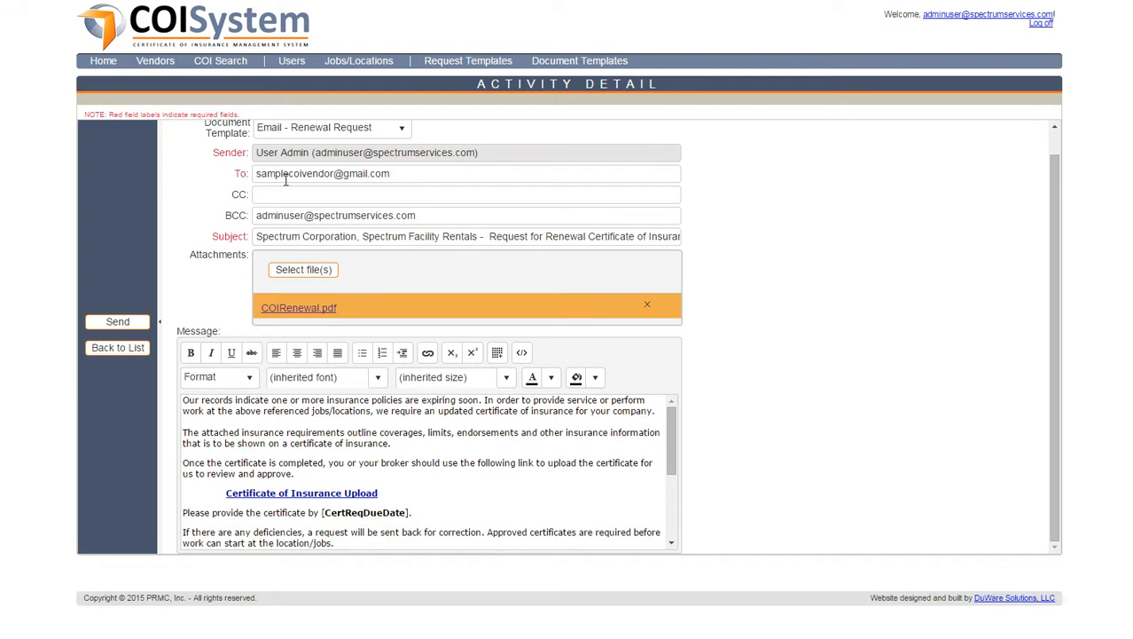
left_click(120, 328)
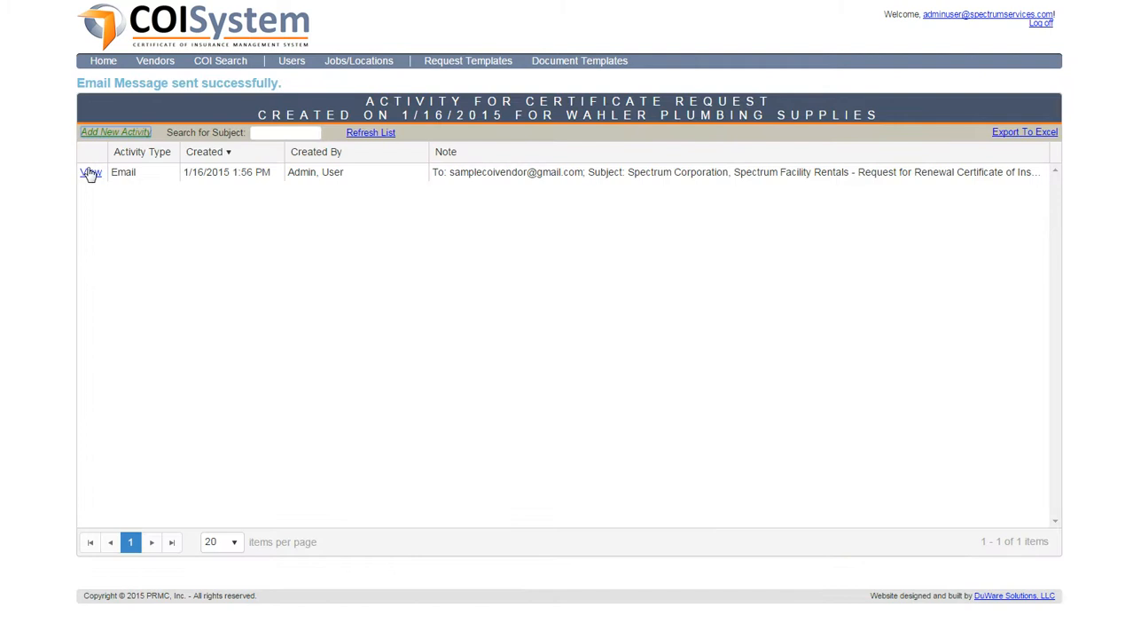
left_click(95, 62)
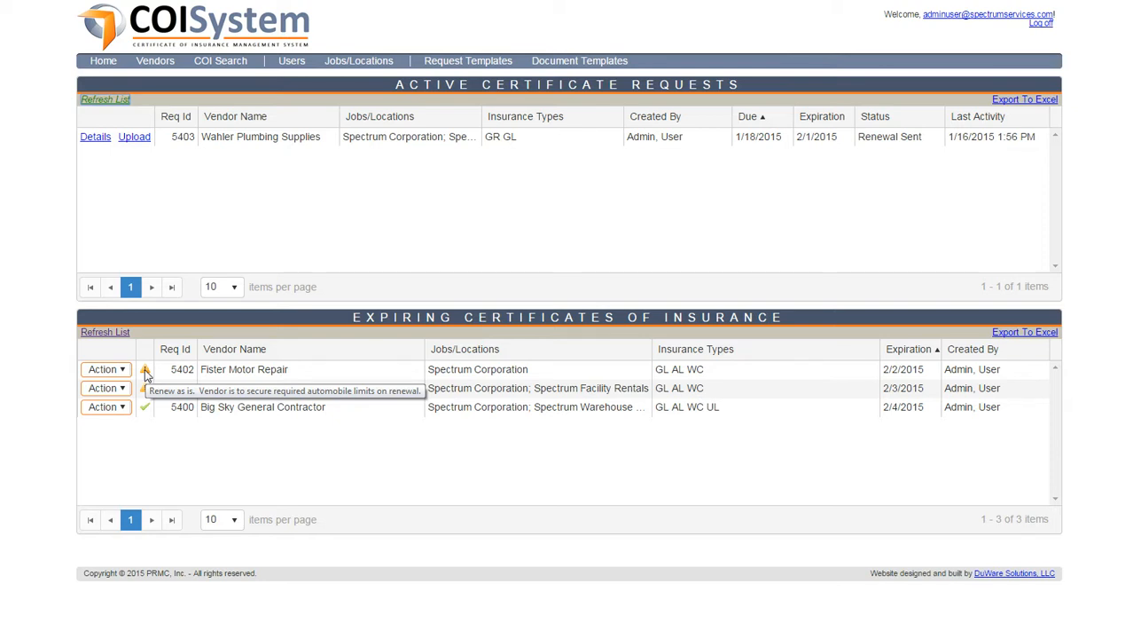
Step: Renew the Fister Motor Repair certificate, send its request by email, and return to the home page
left_click(130, 372)
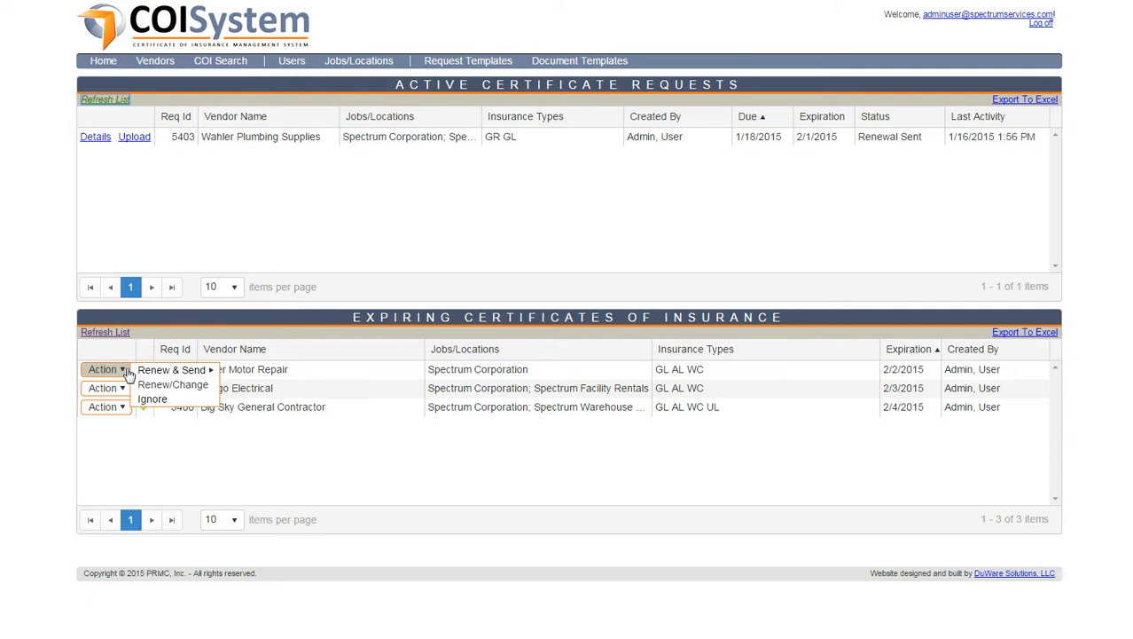
mouse_move(177, 370)
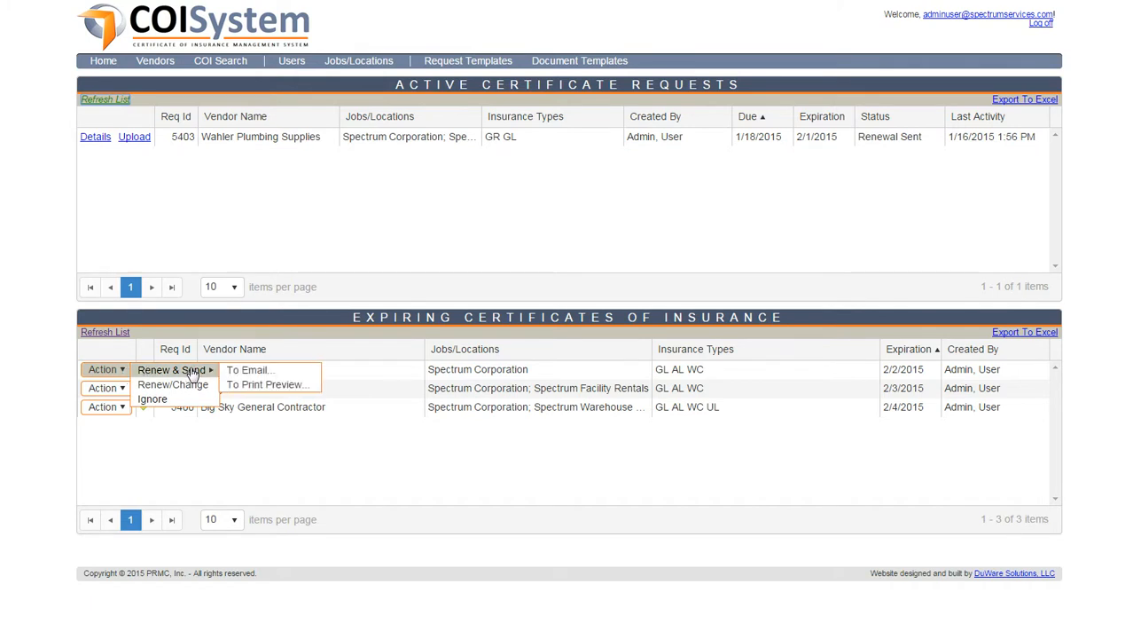
left_click(266, 371)
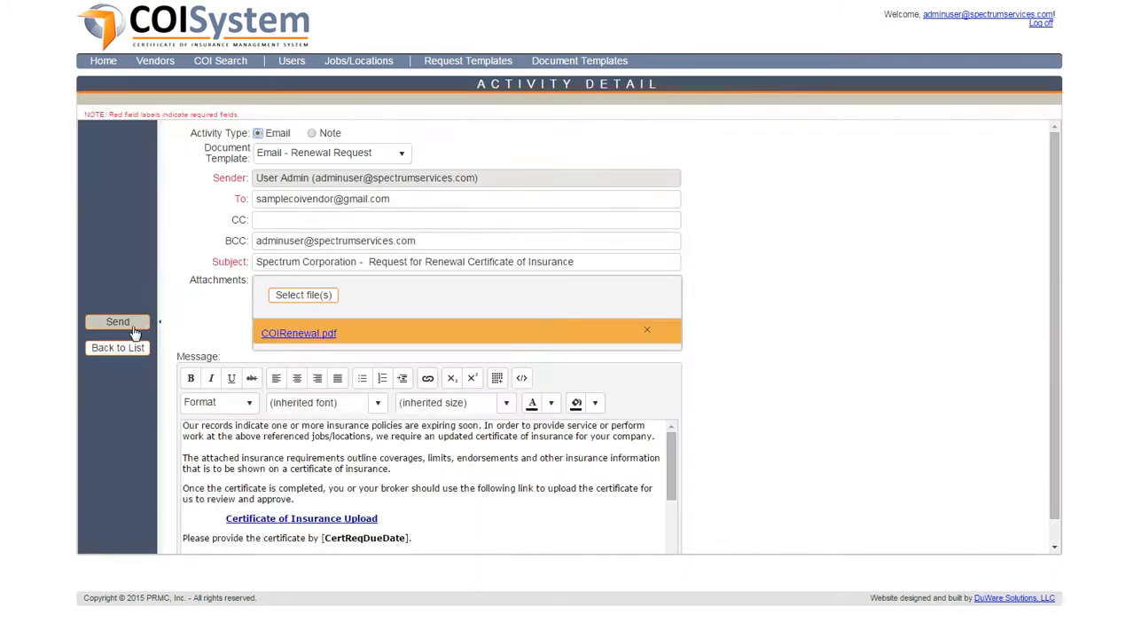
left_click(129, 324)
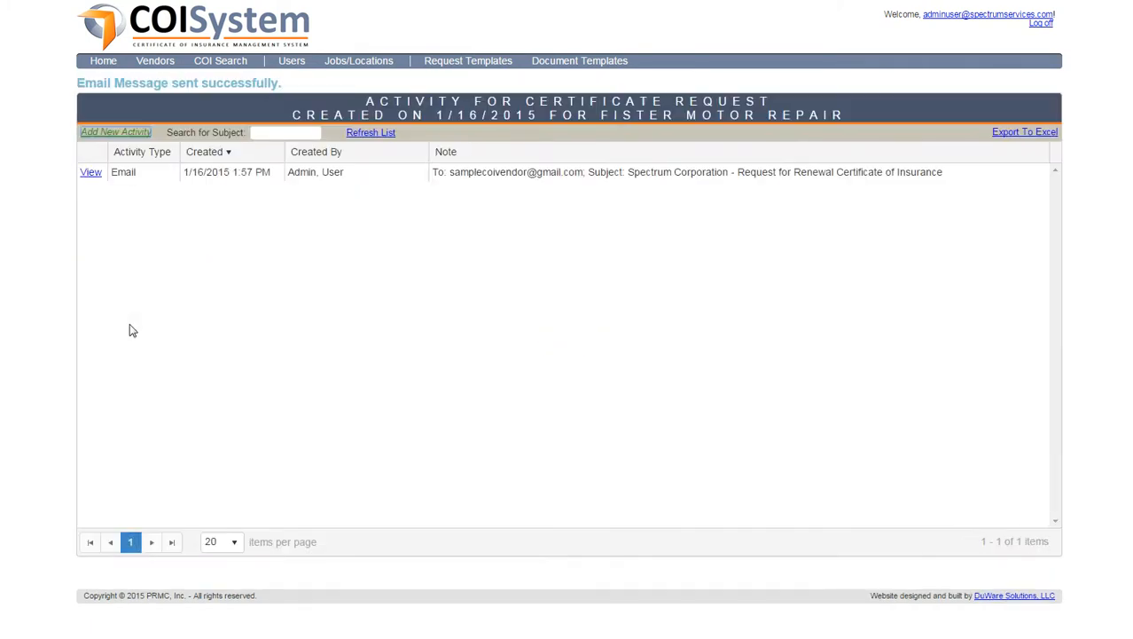
left_click(103, 62)
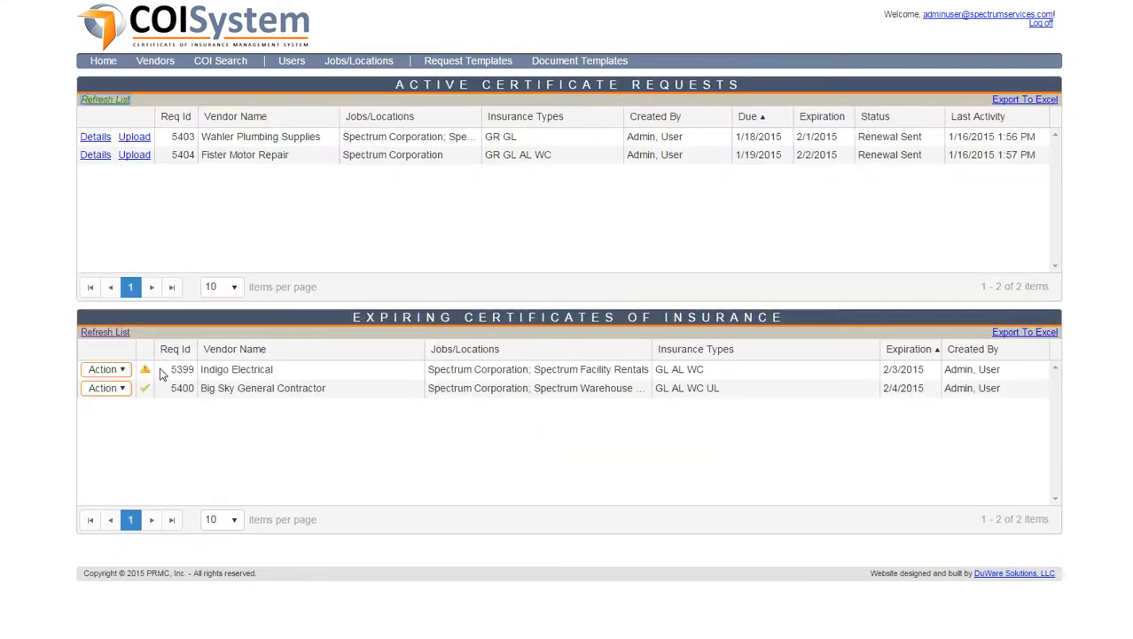
Step: Renew the Indigo Electrical certificate with changes, removing the Waiver of Subrogation endorsement from its Workers' Comp requirements
mouse_move(148, 374)
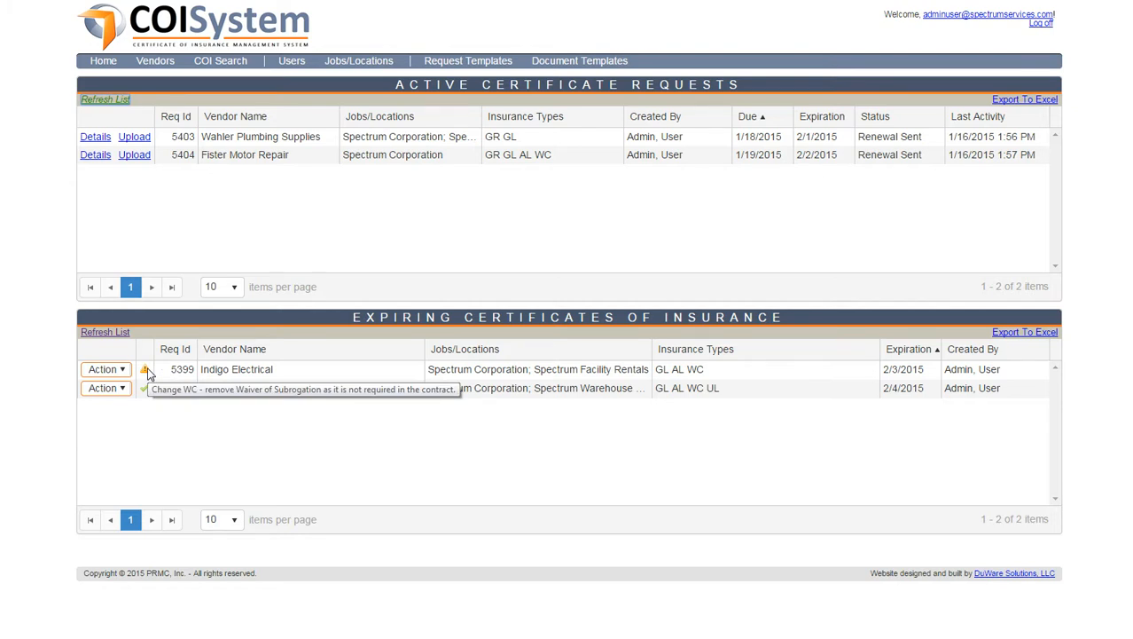
left_click(121, 371)
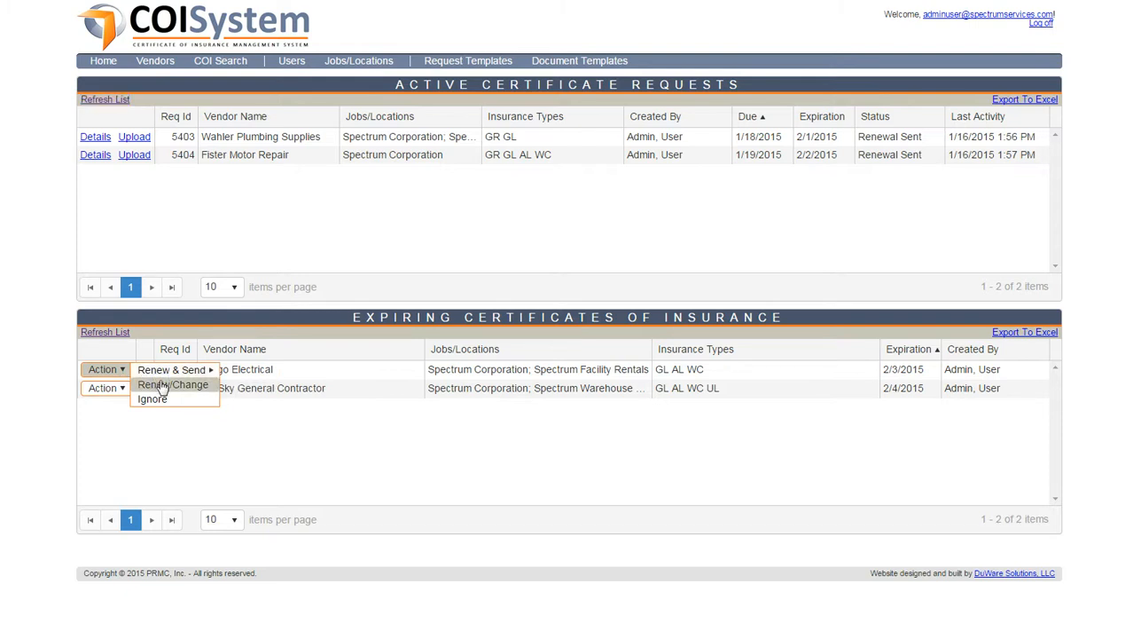
left_click(162, 386)
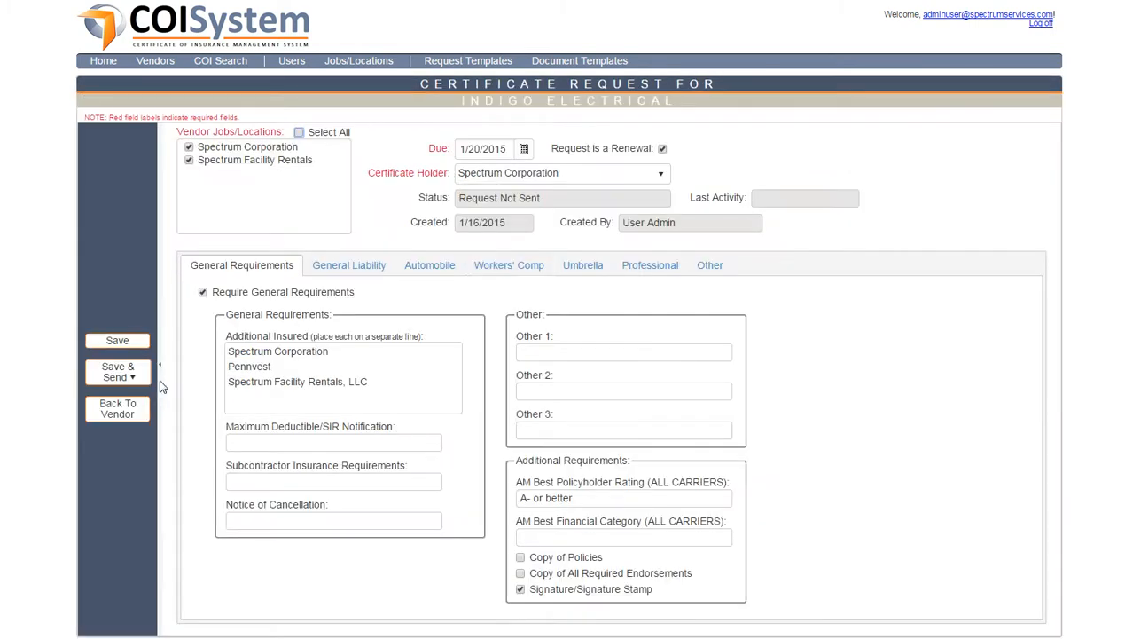
left_click(493, 270)
left_click(230, 480)
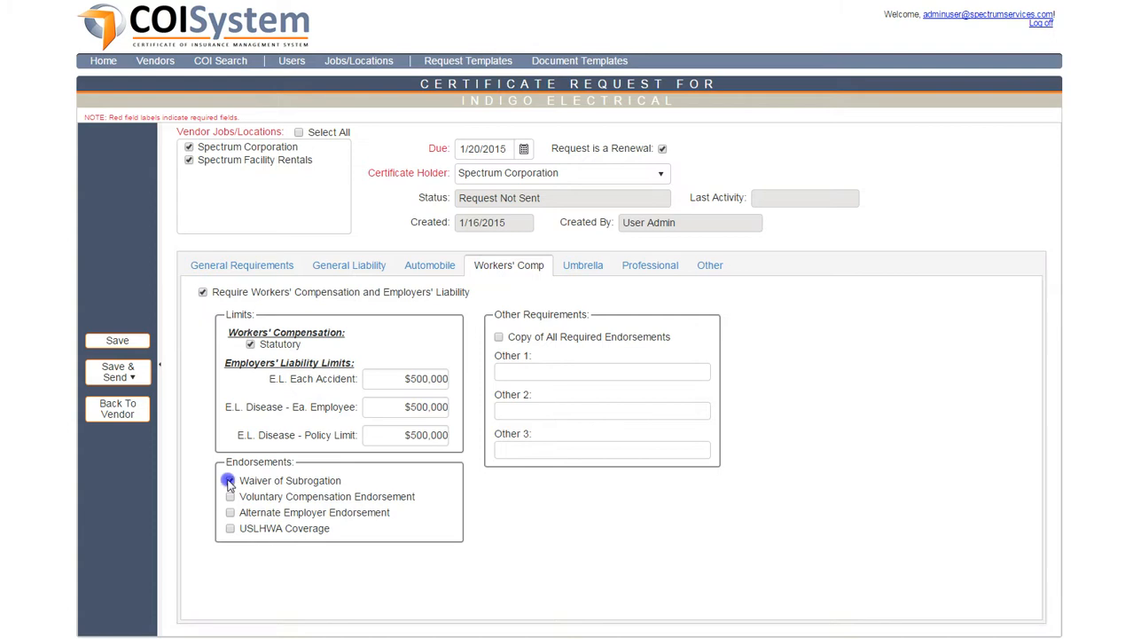
Step: Save and print the Indigo Electrical renewal request, and update its status to Renewal Sent before returning to the home page
left_click(136, 380)
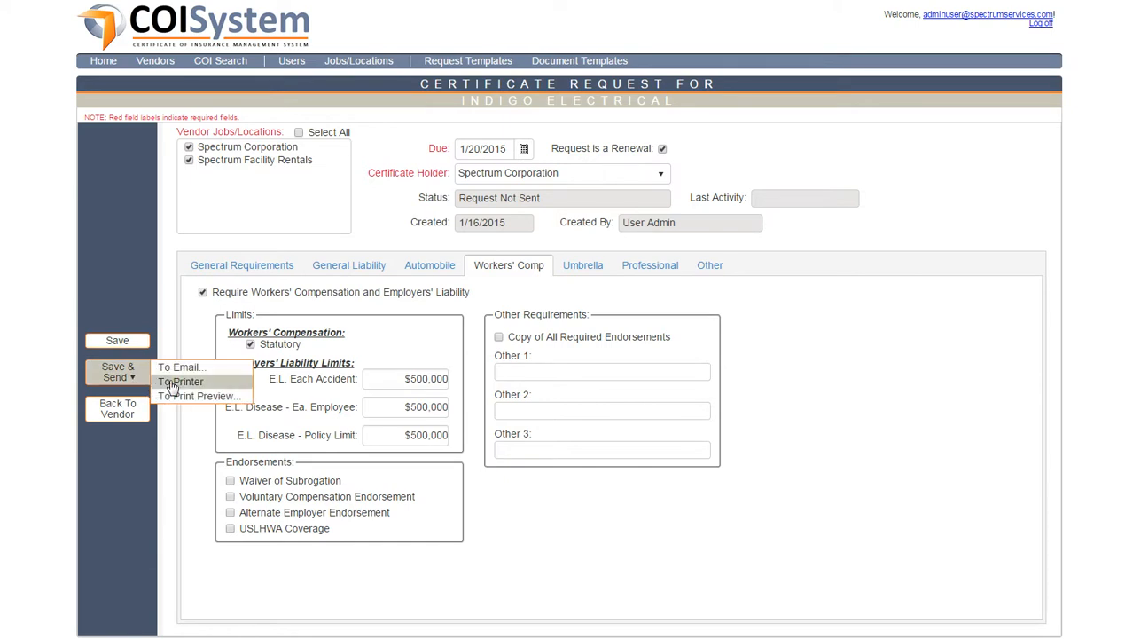
left_click(172, 386)
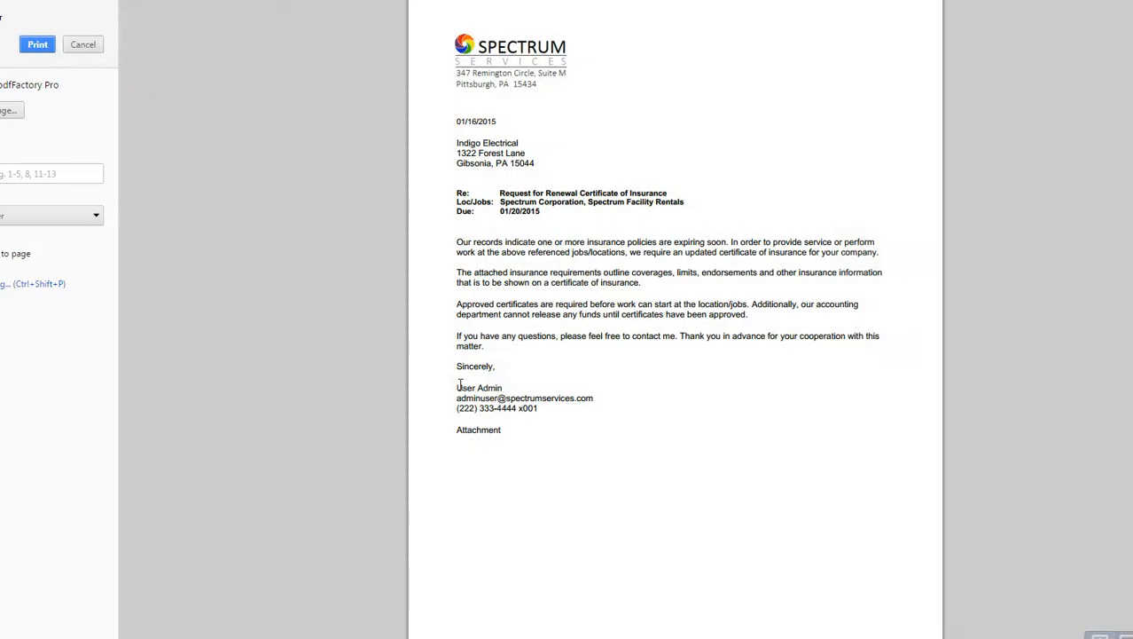
scroll(582, 428, "down", 7)
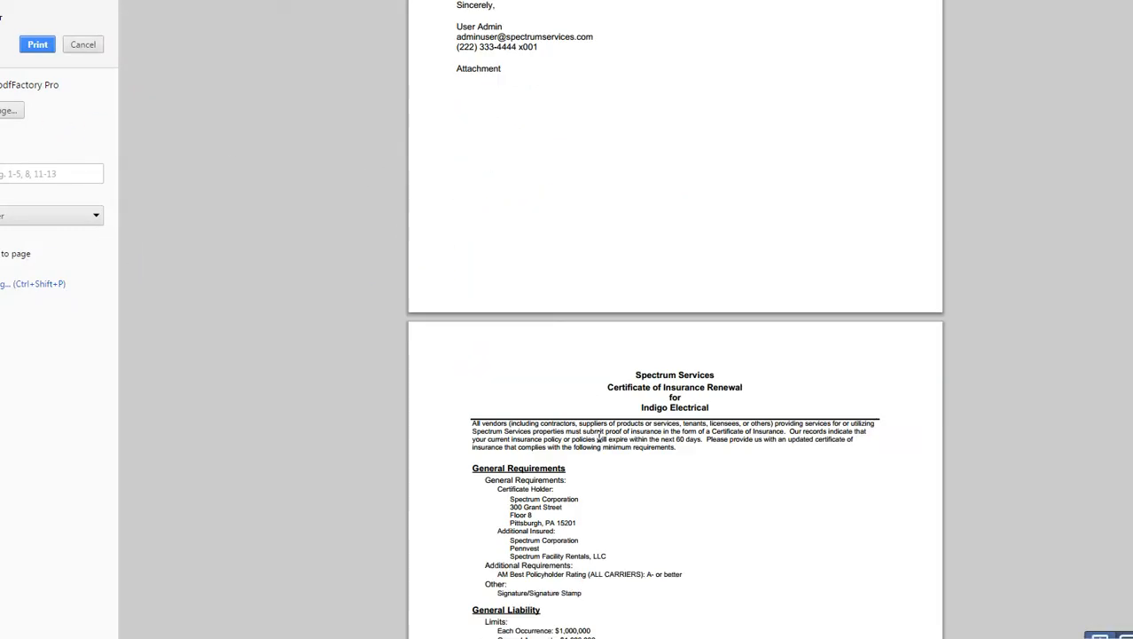
scroll(582, 428, "up", 8)
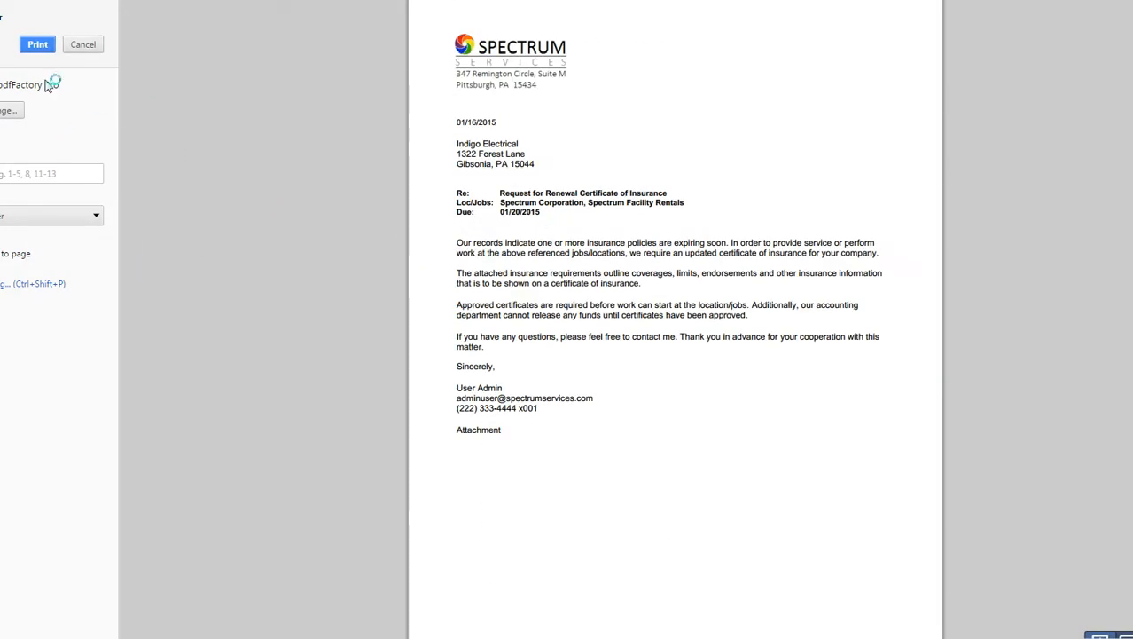
left_click(38, 48)
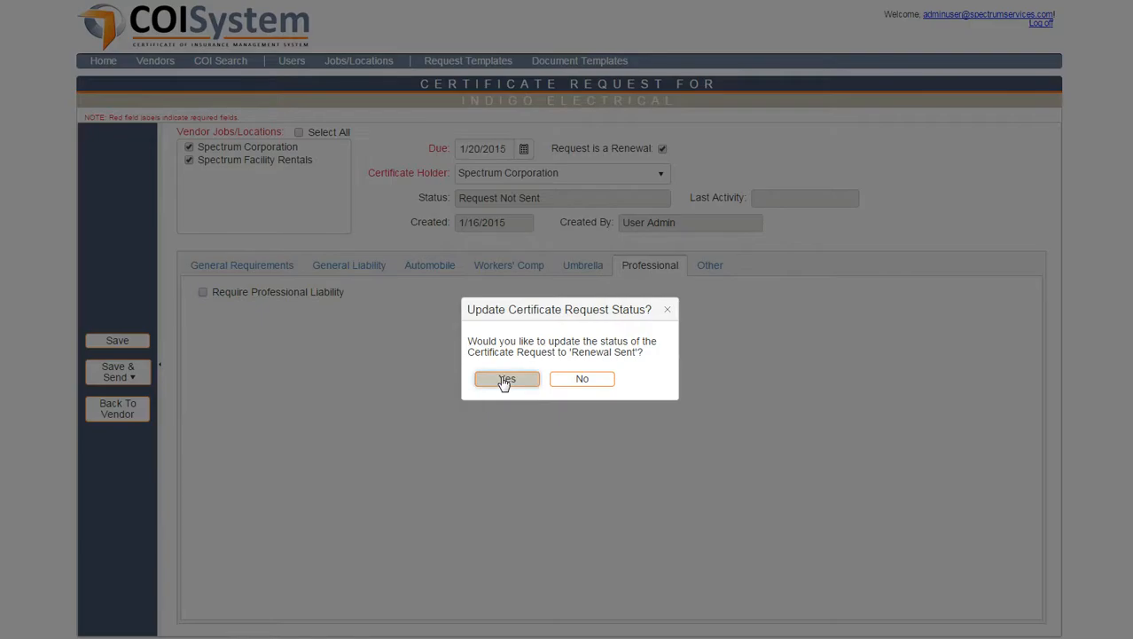
left_click(500, 378)
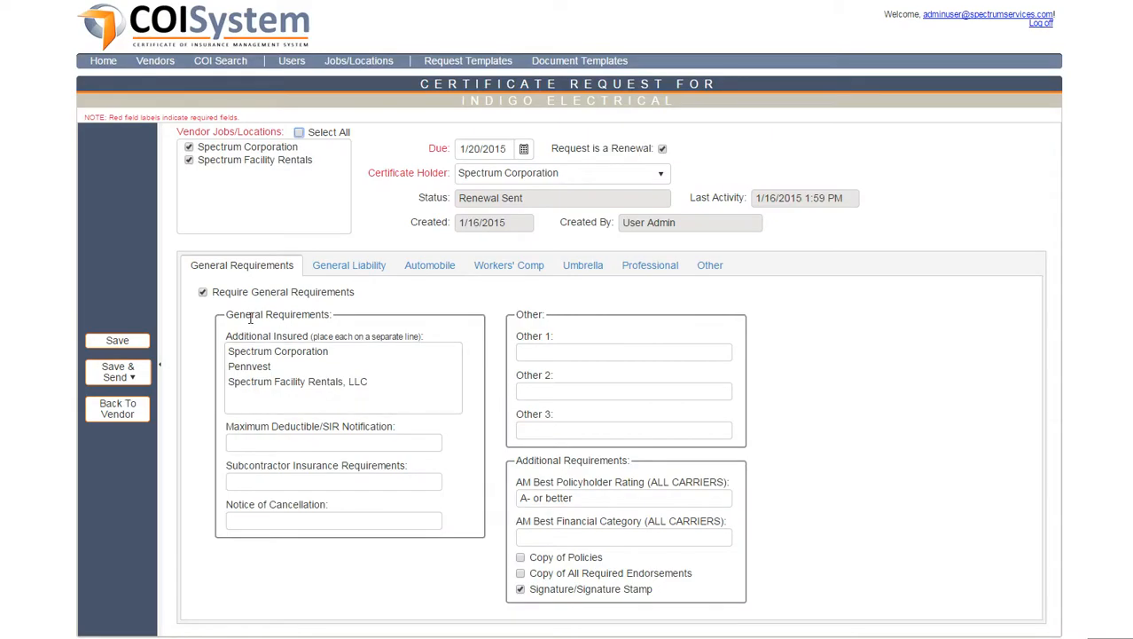
left_click(103, 60)
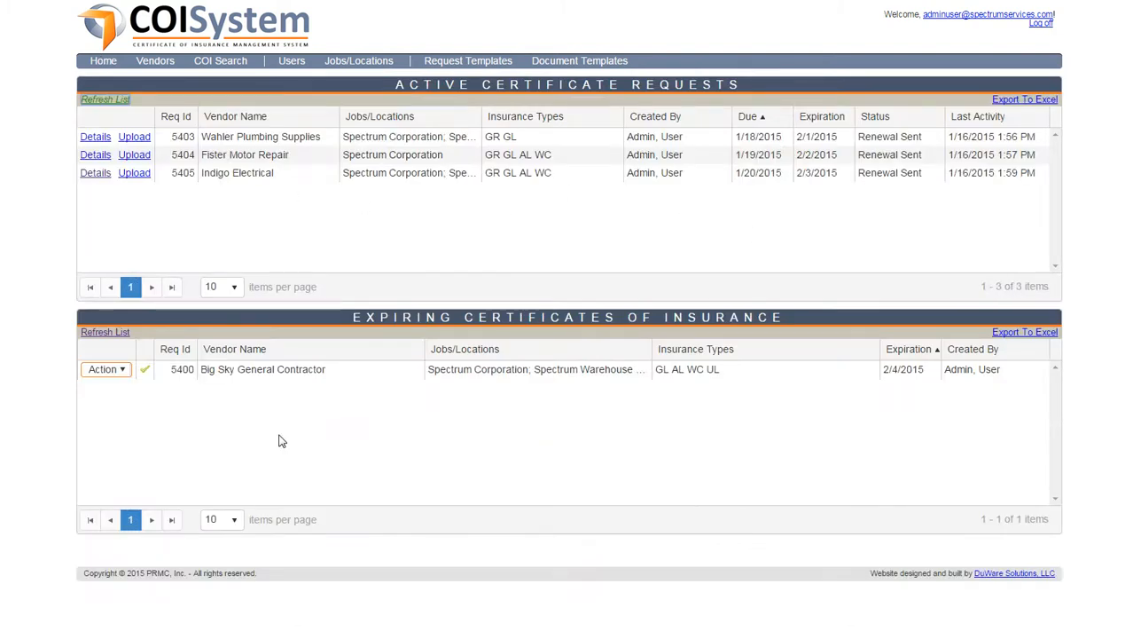
Step: Ignore the expiring Big Sky General Contractor certificate, giving the reason "project completed"
left_click(125, 371)
left_click(150, 399)
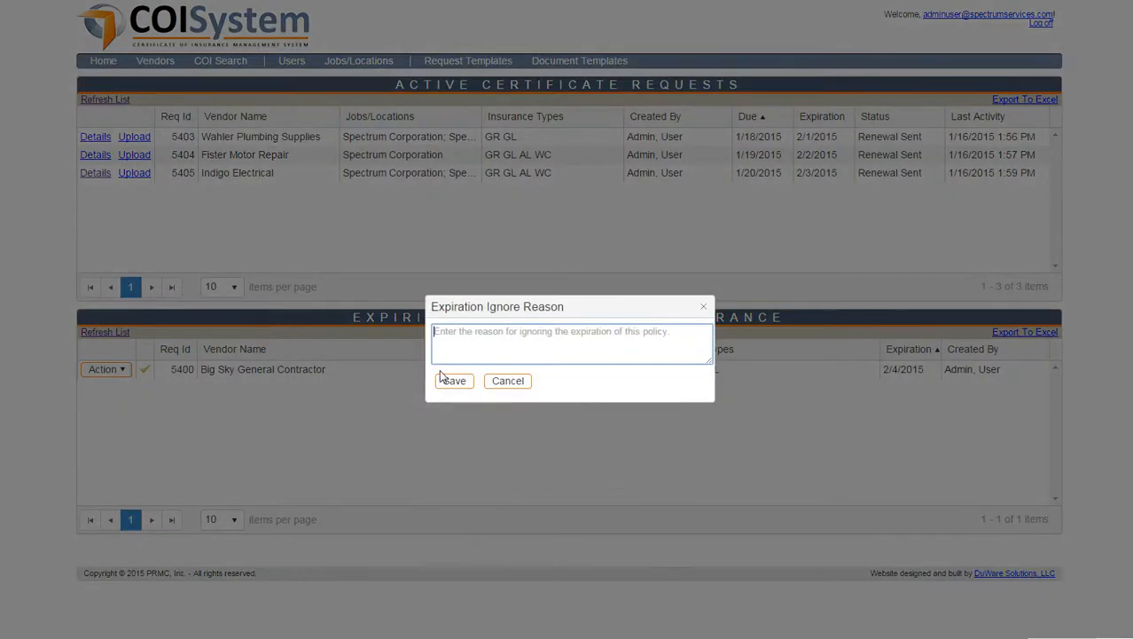
type("project")
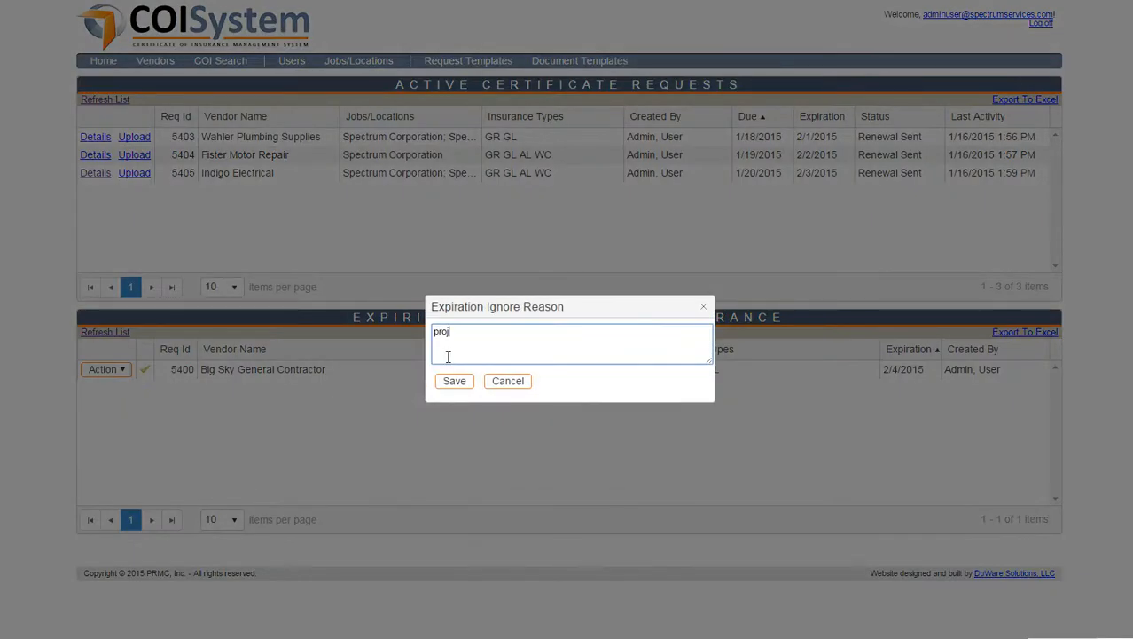
type(" completed")
left_click(459, 381)
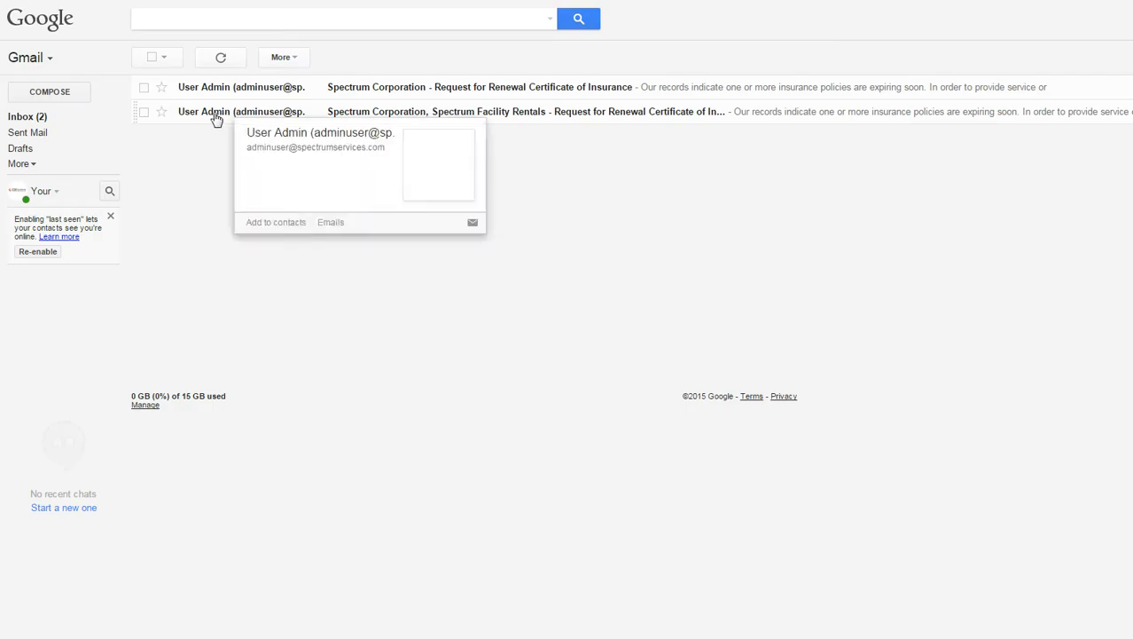
Step: Open the Wahler Plumbing Supplies renewal email in Gmail and upload aSample COI - 1.pdf through its Certificate of Insurance Upload link
left_click(213, 116)
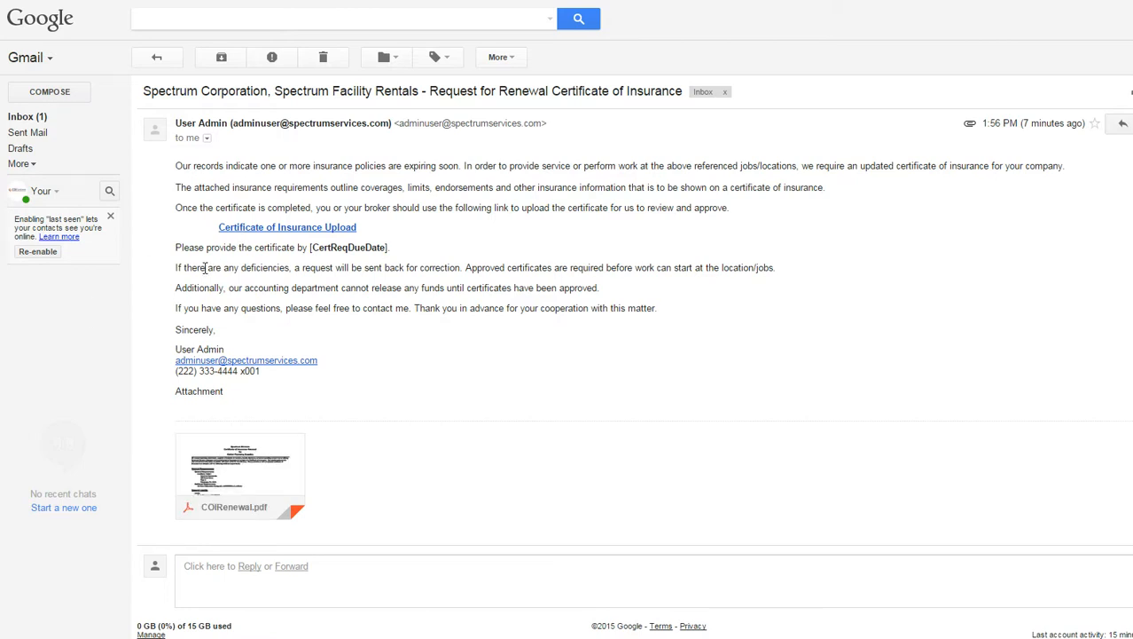
left_click(241, 230)
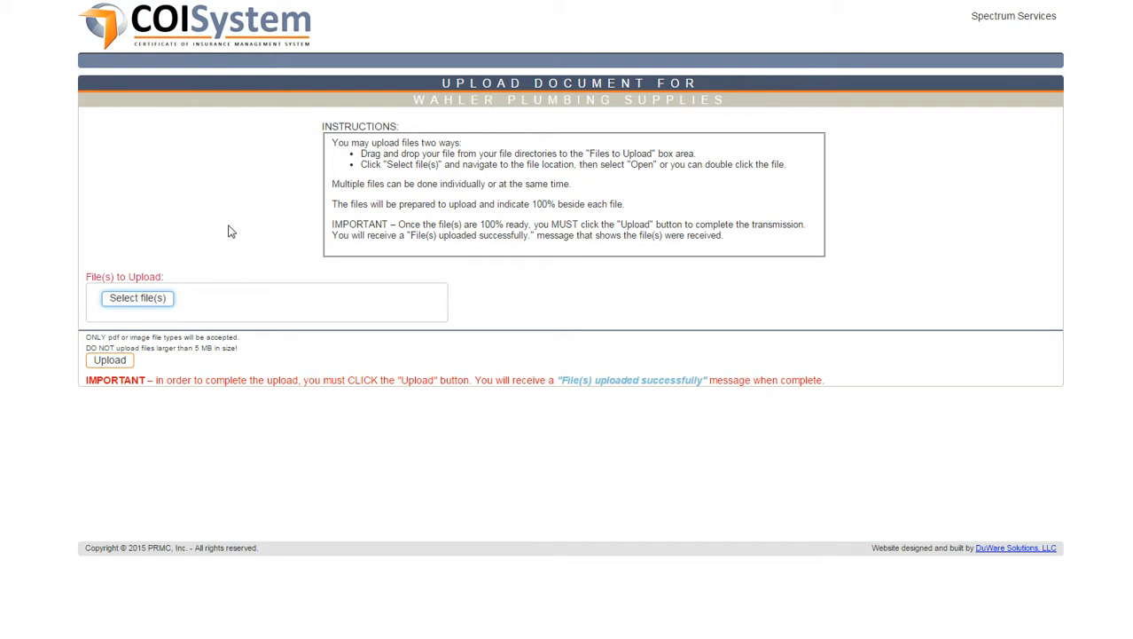
left_click(151, 298)
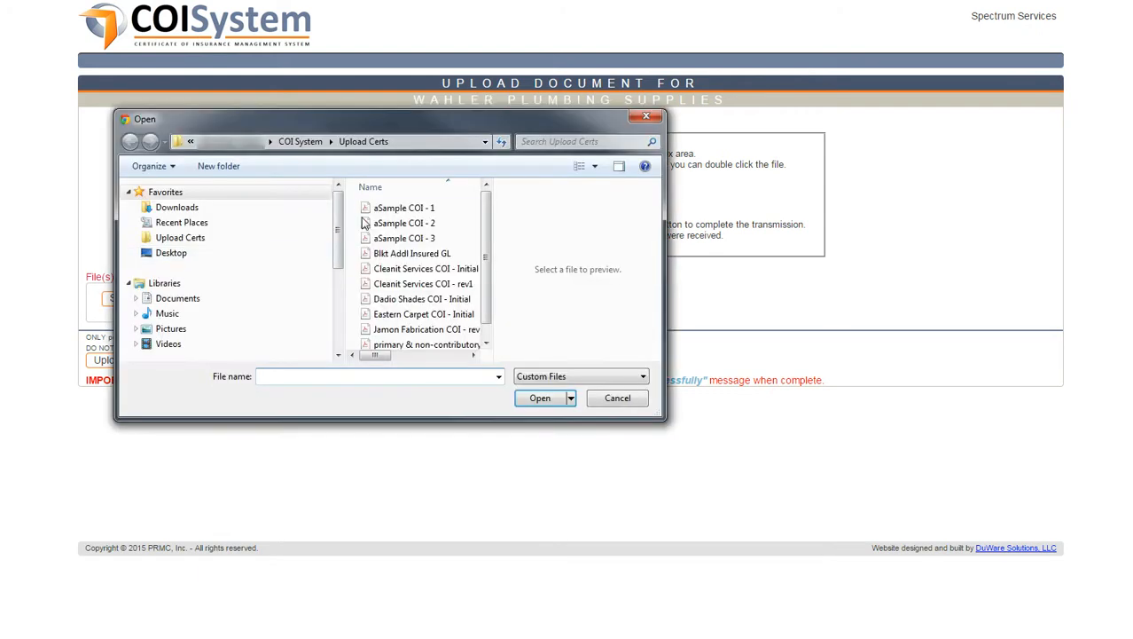
left_click(404, 207)
left_click(538, 398)
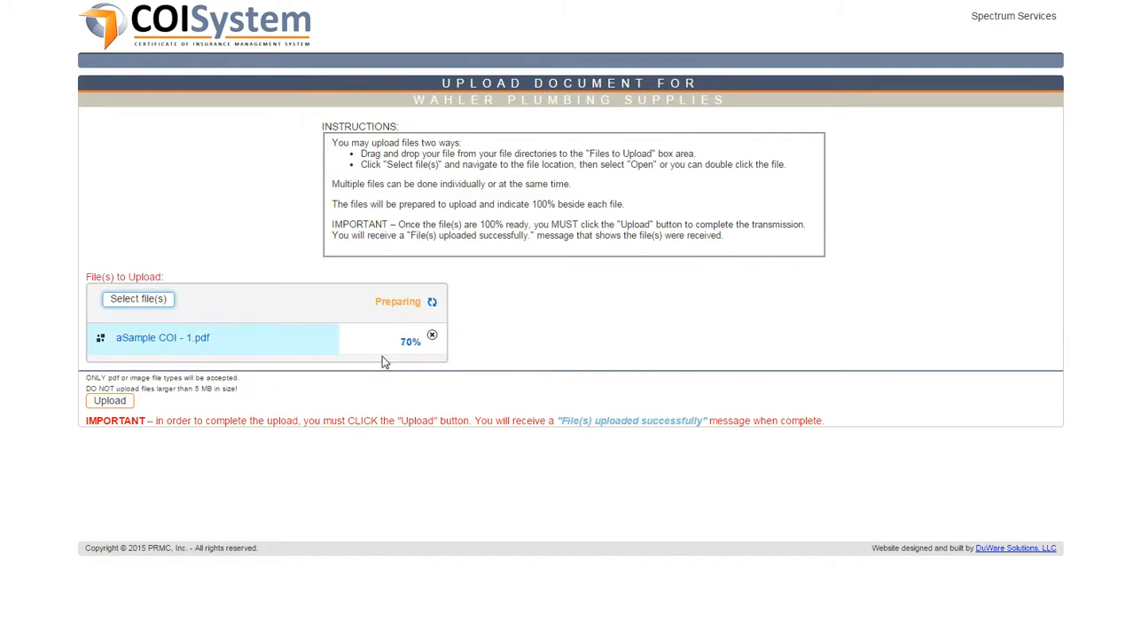
left_click(119, 404)
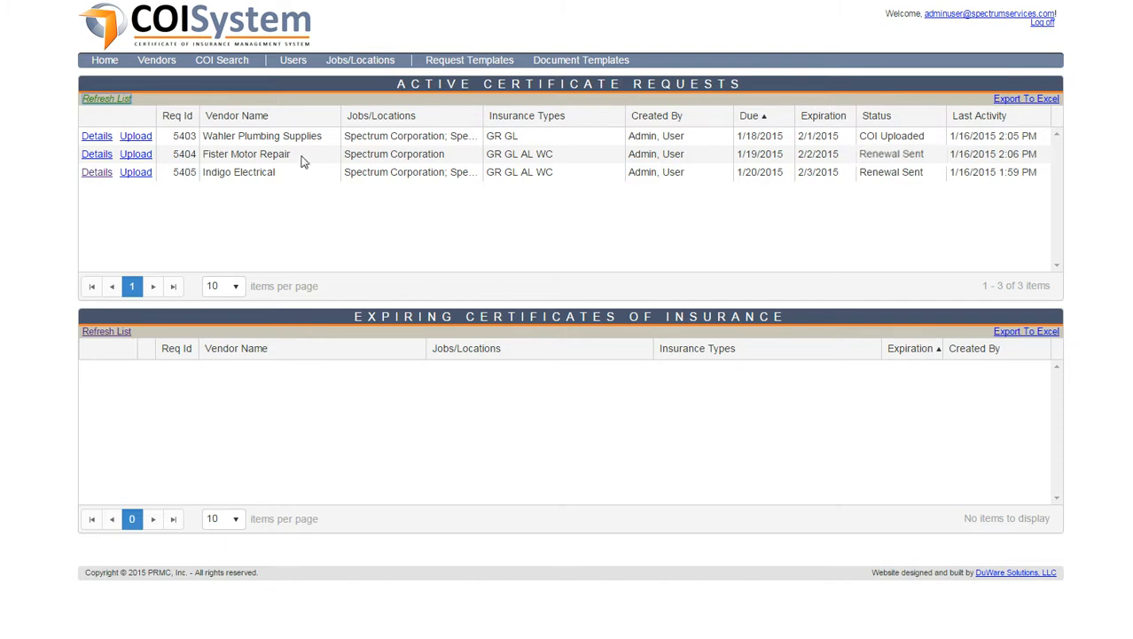
Step: Open the Wahler Plumbing Supplies certificate review and view the uploaded aSample COI - 1.pdf
left_click(96, 140)
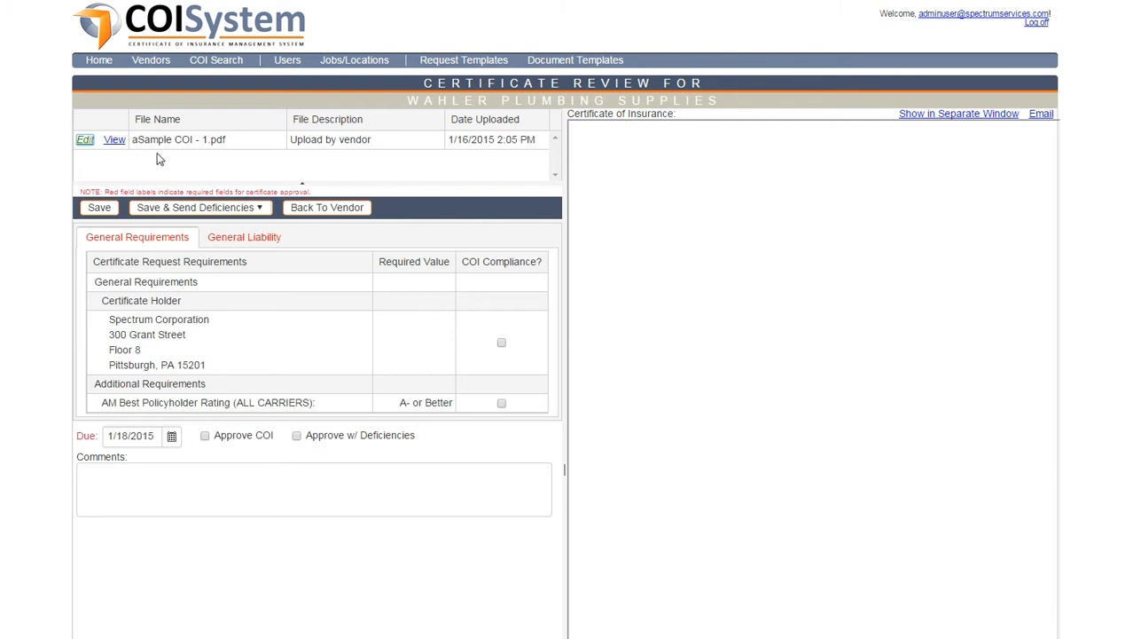
left_click(111, 141)
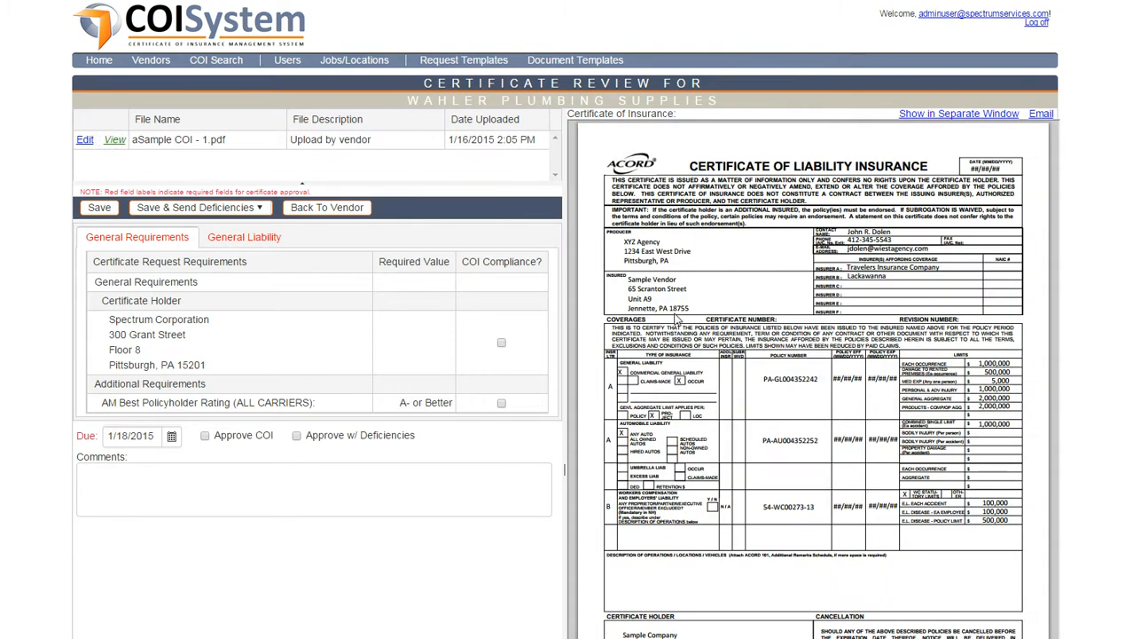
Step: Try marking the certificate as Approve COI and check the required compliance items under General Liability and General Requirements
left_click(205, 434)
left_click(232, 241)
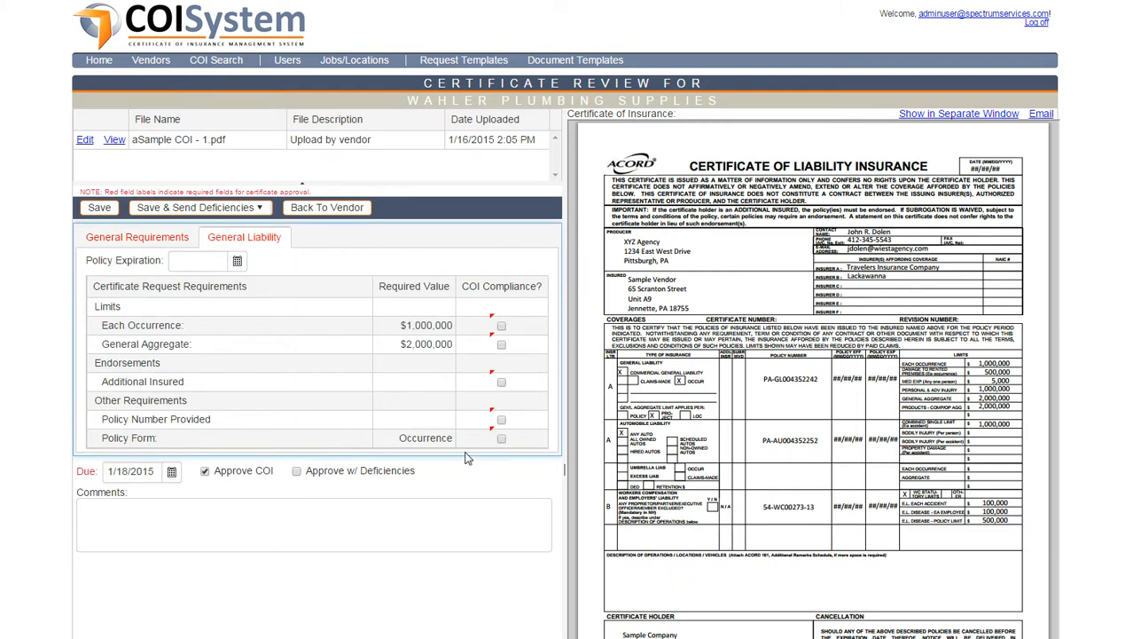
left_click(142, 241)
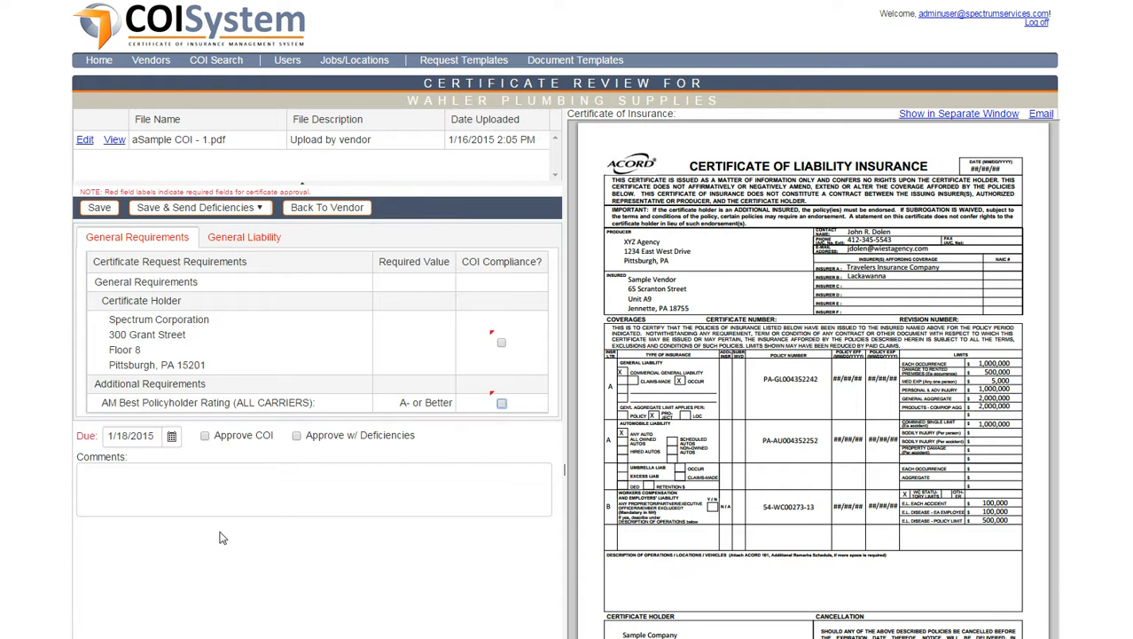
Step: Mark the Certificate Holder and AM Best Policyholder Rating items as compliant and set the General Liability policy expiration to 2/1/2016
left_click(481, 346)
left_click(479, 403)
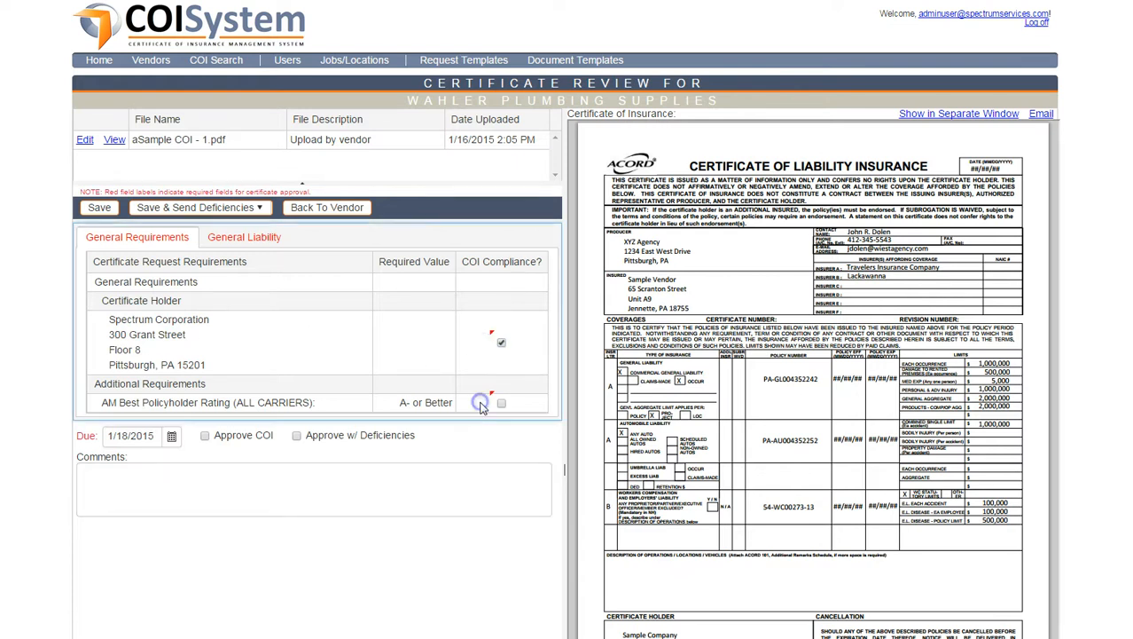
left_click(250, 238)
left_click(237, 261)
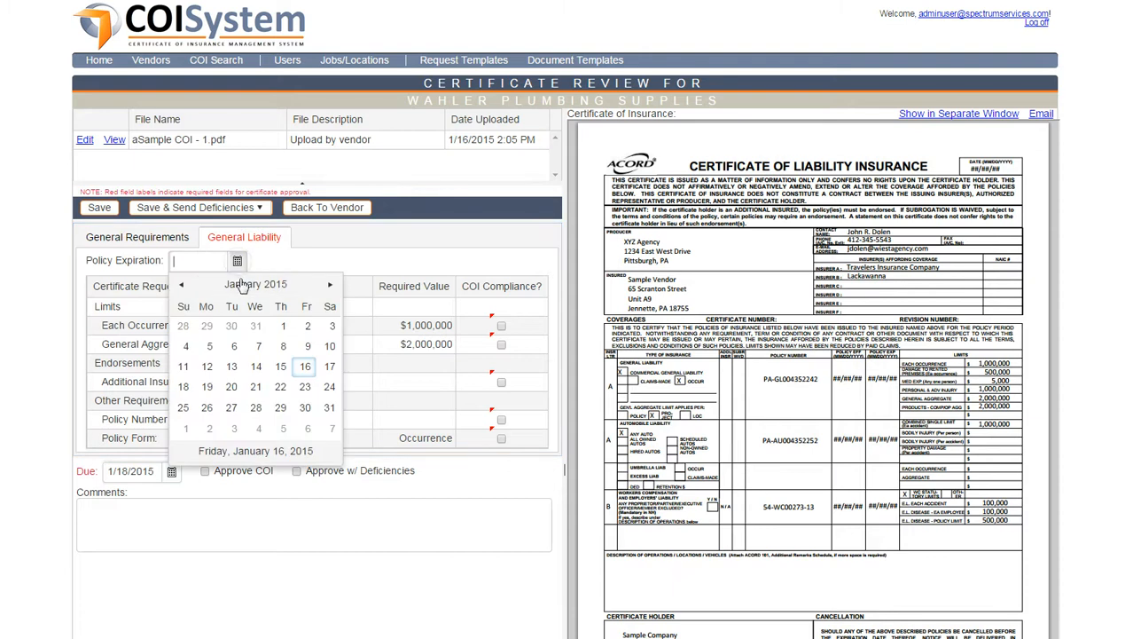
left_click(245, 285)
left_click(247, 284)
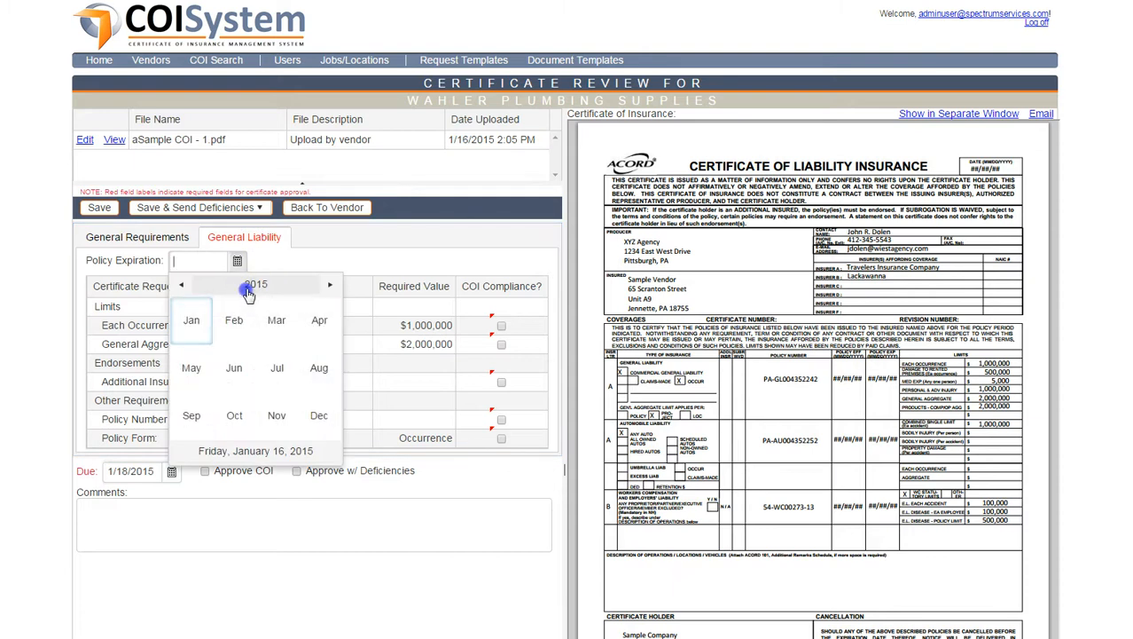
left_click(317, 371)
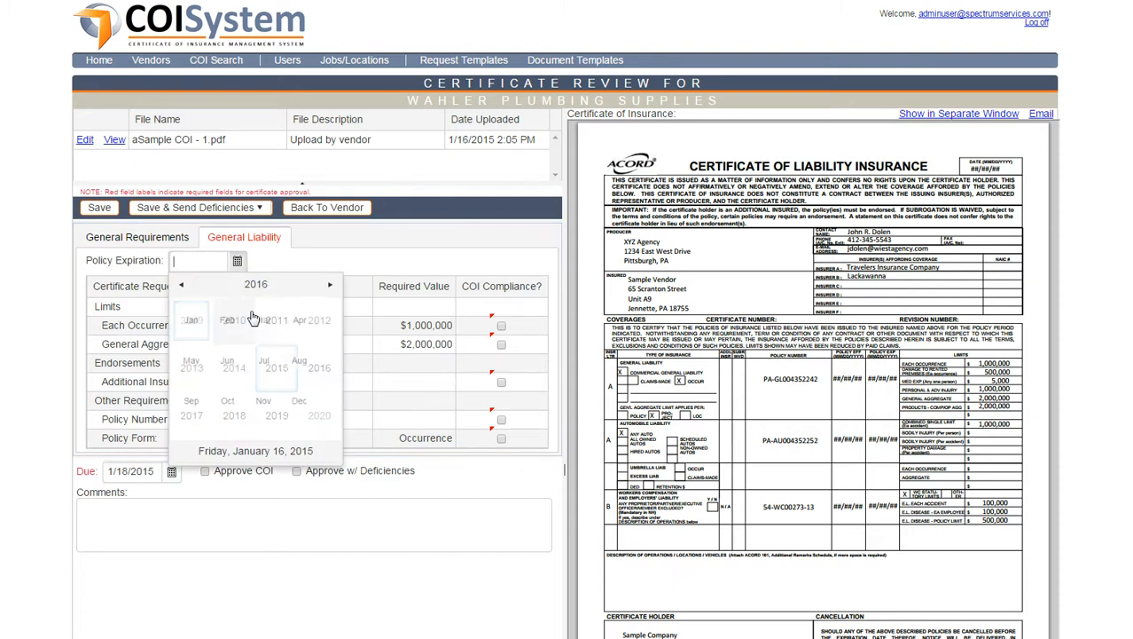
left_click(236, 320)
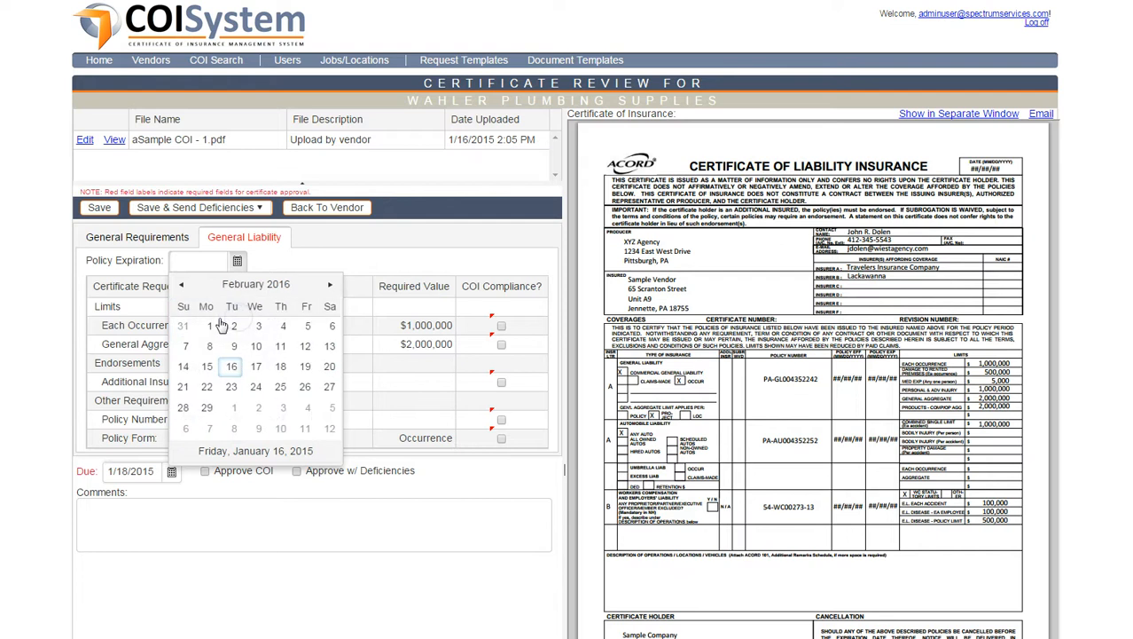
left_click(209, 324)
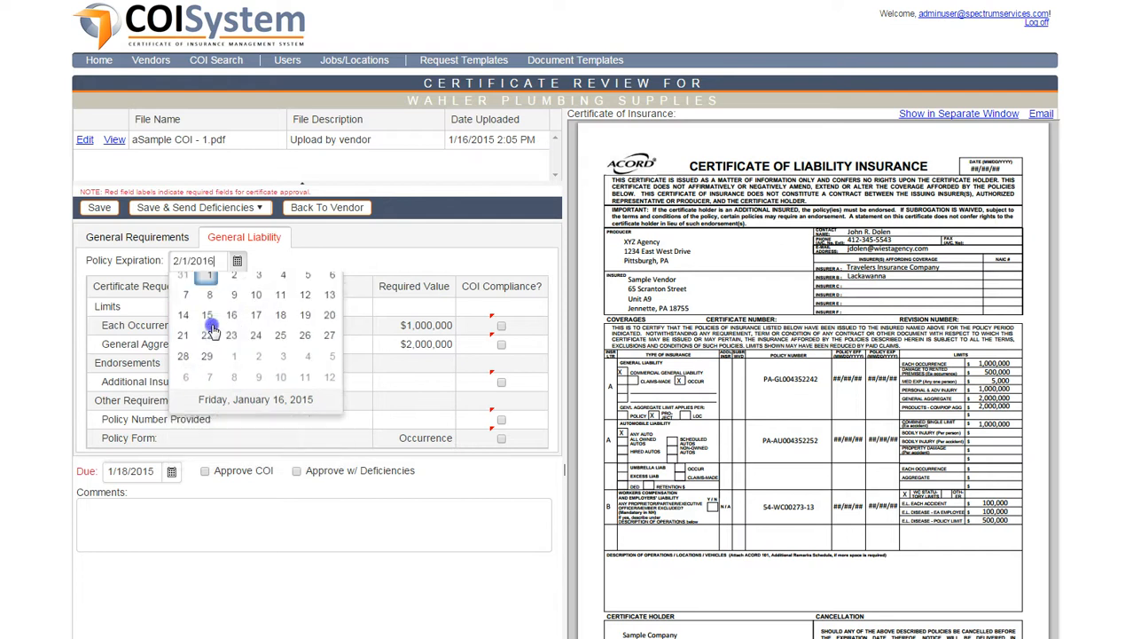
Step: Mark Each Occurrence, General Aggregate, Additional Insured, Policy Number Provided and Policy Form as compliant under General Liability
left_click(501, 325)
left_click(480, 351)
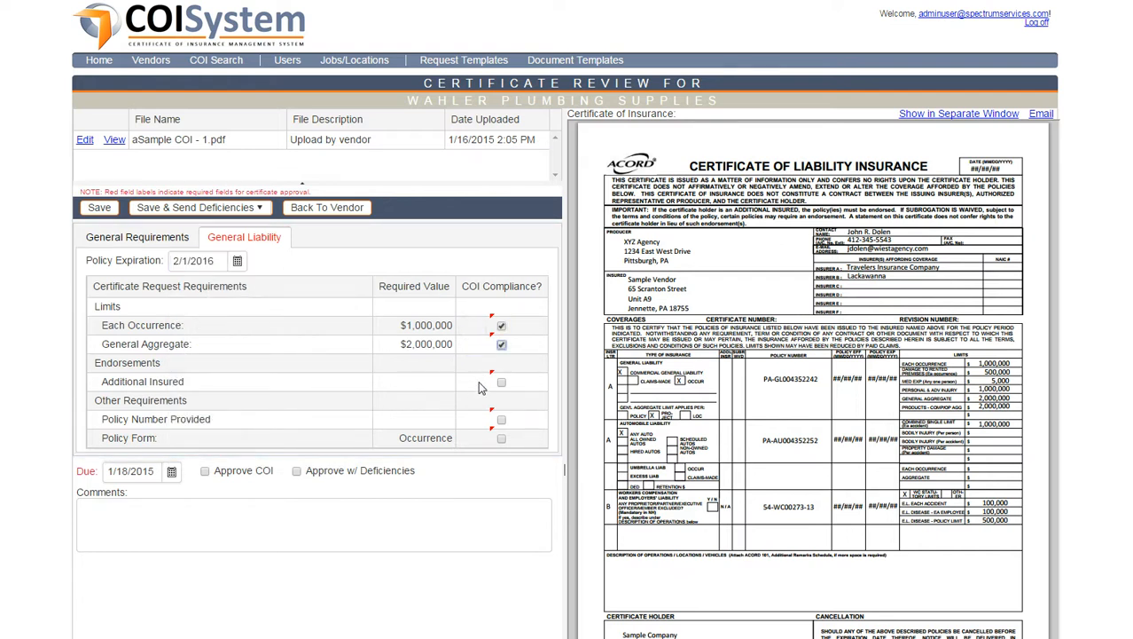
left_click(479, 381)
left_click(486, 422)
left_click(501, 438)
left_click(486, 439)
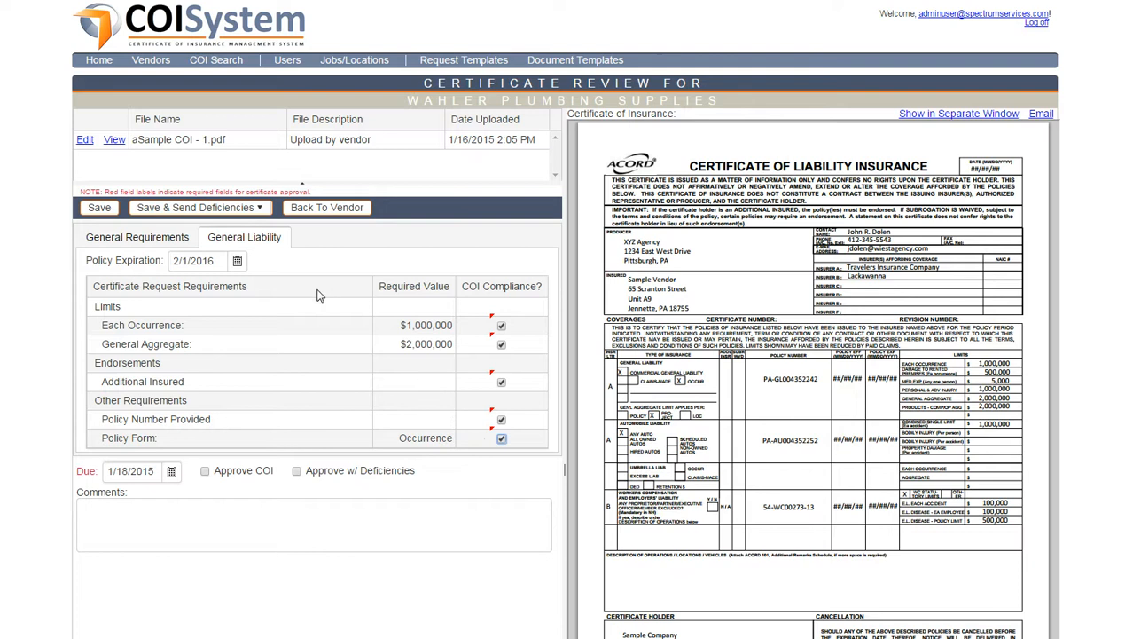
Step: Approve the Wahler Plumbing Supplies COI, save the review and return to the active certificate requests
left_click(207, 473)
left_click(99, 213)
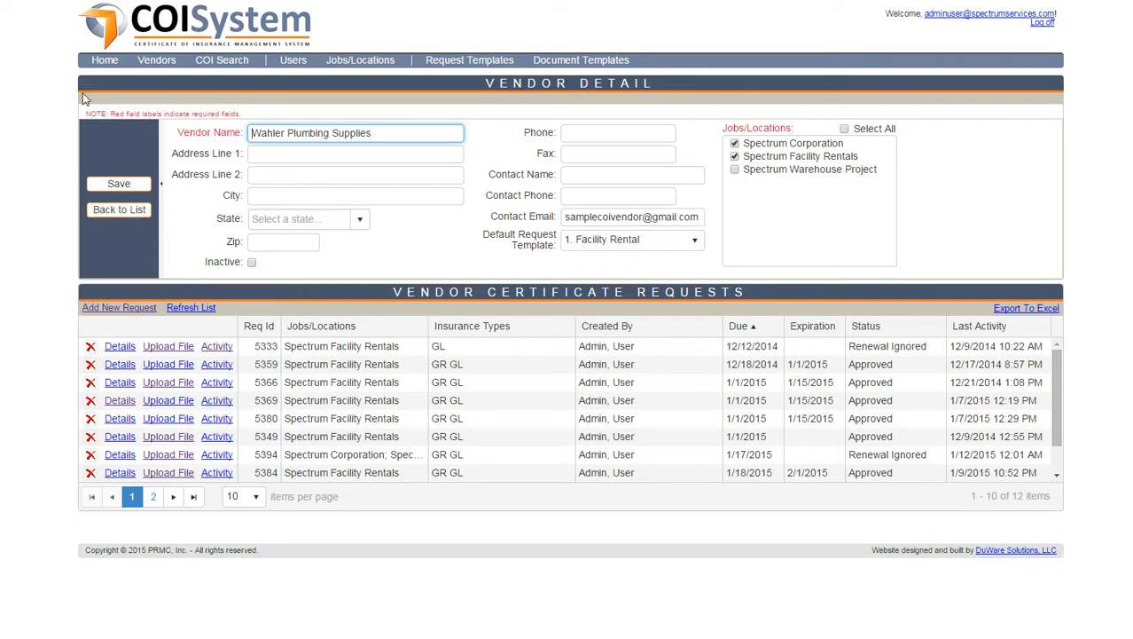
left_click(99, 57)
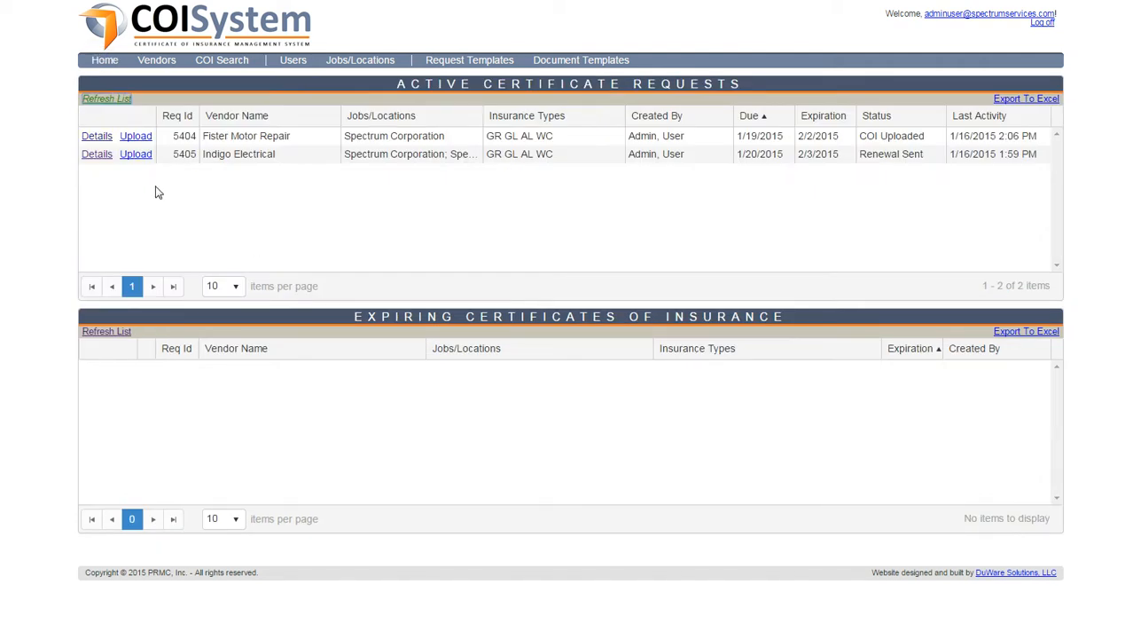
Step: Open the Fister Motor Repair certificate review and mark all four General Requirements items as compliant
left_click(96, 138)
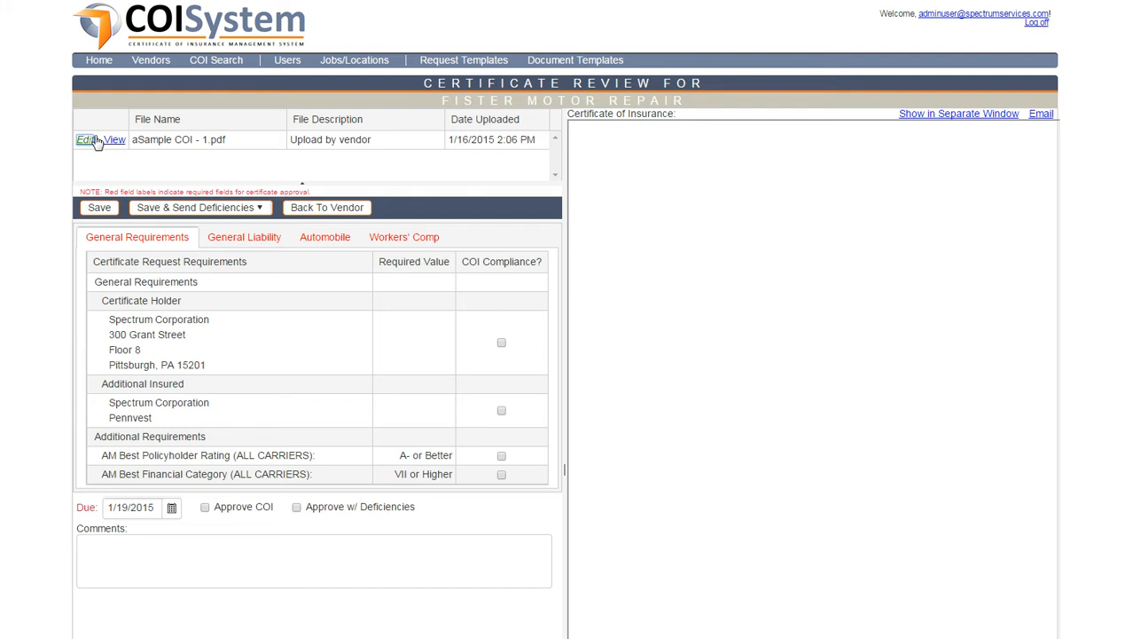
left_click(485, 343)
left_click(484, 409)
left_click(484, 456)
left_click(484, 475)
Step: Mark every General Liability requirement for Fister Motor Repair as compliant except Additional Insured
left_click(244, 240)
left_click(484, 328)
left_click(485, 346)
left_click(484, 365)
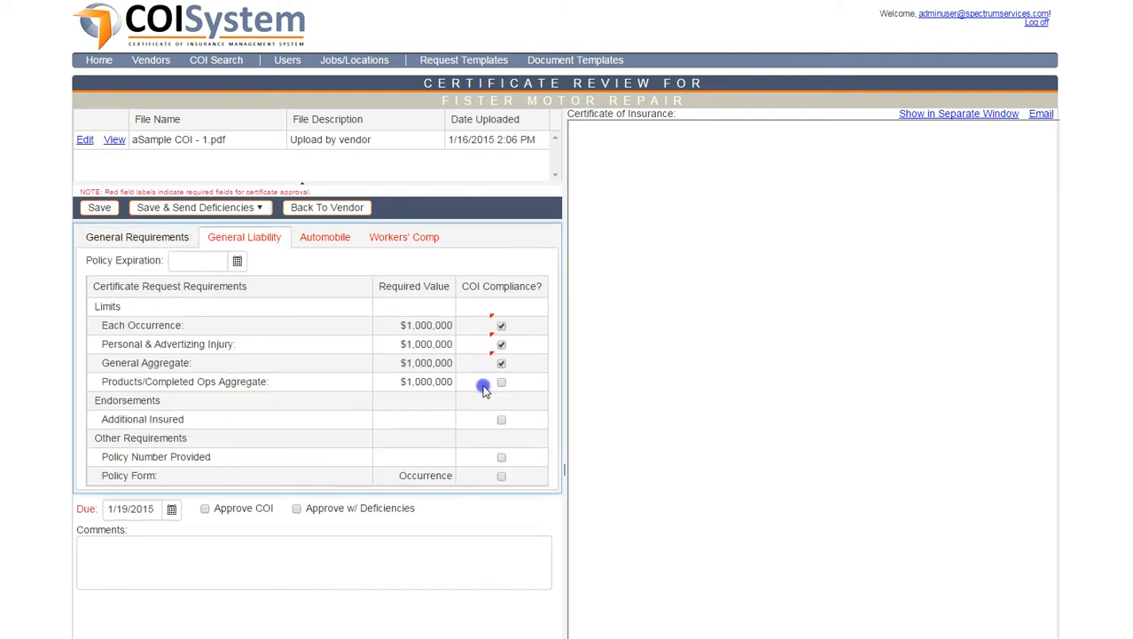
left_click(484, 385)
left_click(483, 420)
left_click(478, 457)
left_click(481, 476)
Step: Set the General Liability policy expiration to 2/13/2015
left_click(237, 264)
left_click(331, 285)
left_click(304, 366)
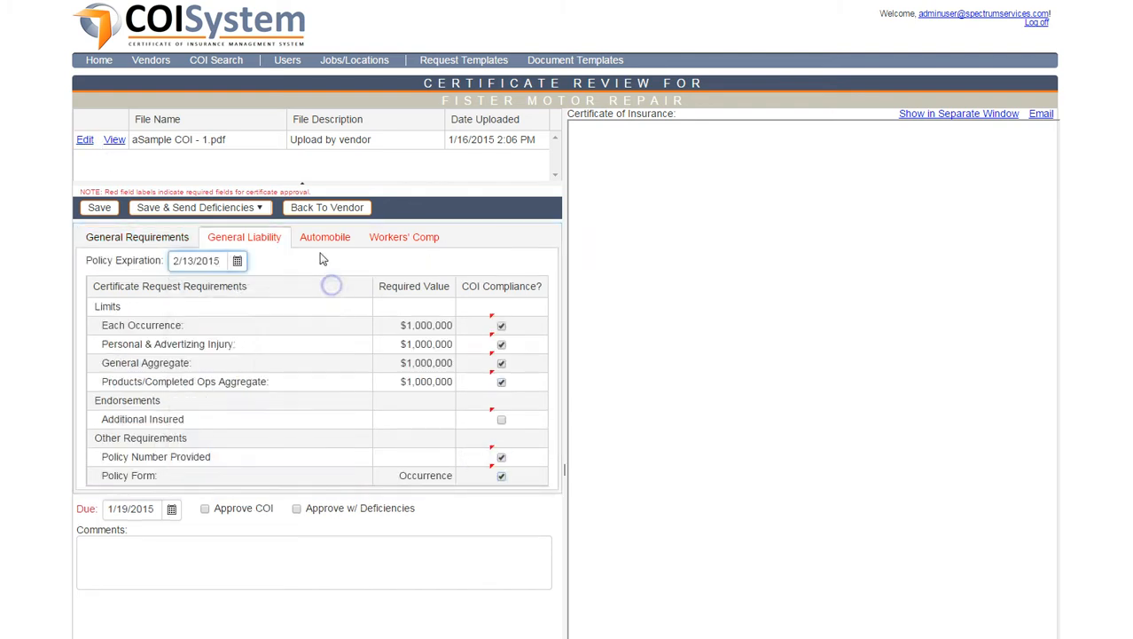
Step: Set the Automobile policy expiration to 2/13/2015 and mark its Combined Single Limit and Covered Autos requirements as compliant
left_click(324, 237)
left_click(237, 260)
left_click(331, 284)
left_click(306, 368)
left_click(475, 326)
left_click(475, 344)
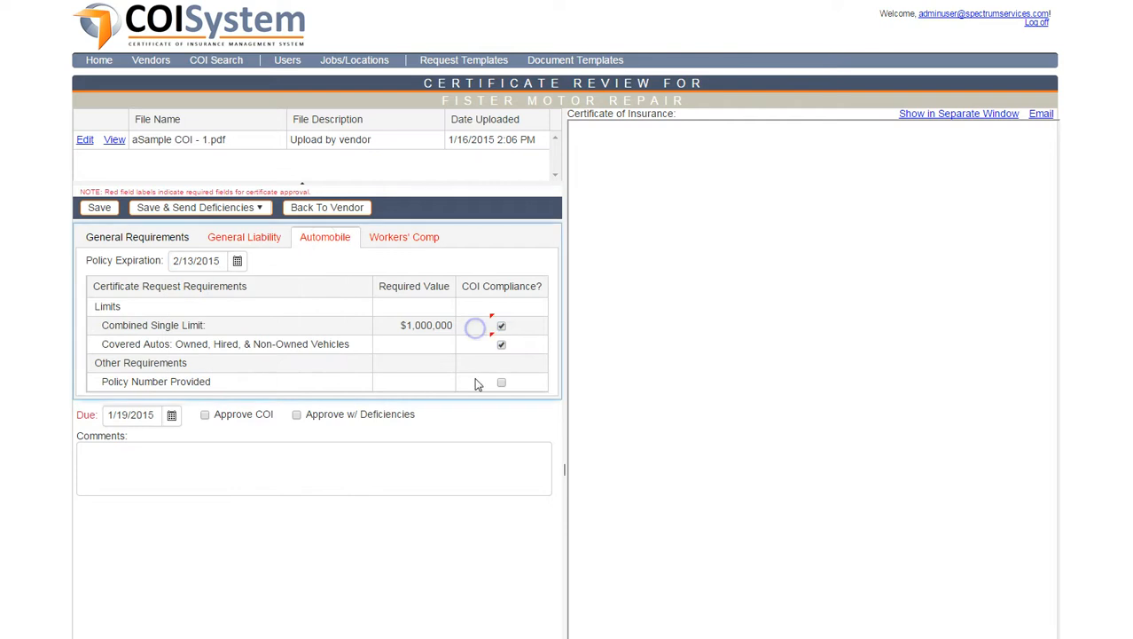
Step: Set the Workers' Comp policy expiration to 2/13/2015 and mark Statutory, E.L. Disease - Policy Limit and Policy Number Provided as compliant
left_click(404, 236)
left_click(236, 260)
left_click(331, 284)
left_click(303, 363)
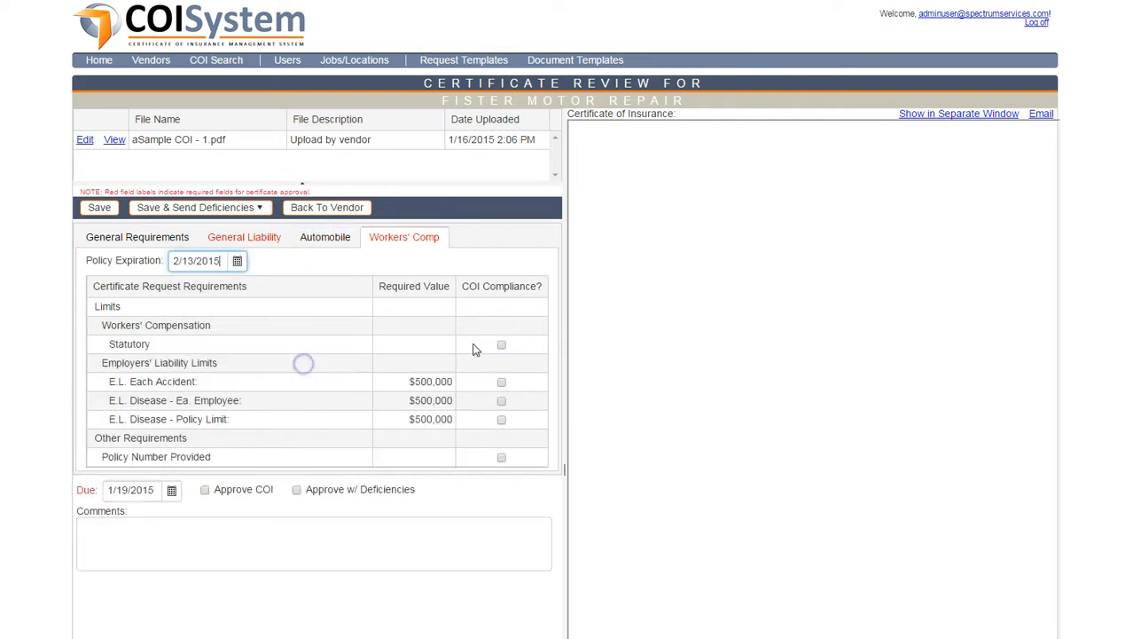
left_click(485, 459)
Step: Save the review and email the deficiencies to the vendor after checking the attached COIDeficiencies.pdf, and return to the active certificate requests
left_click(251, 209)
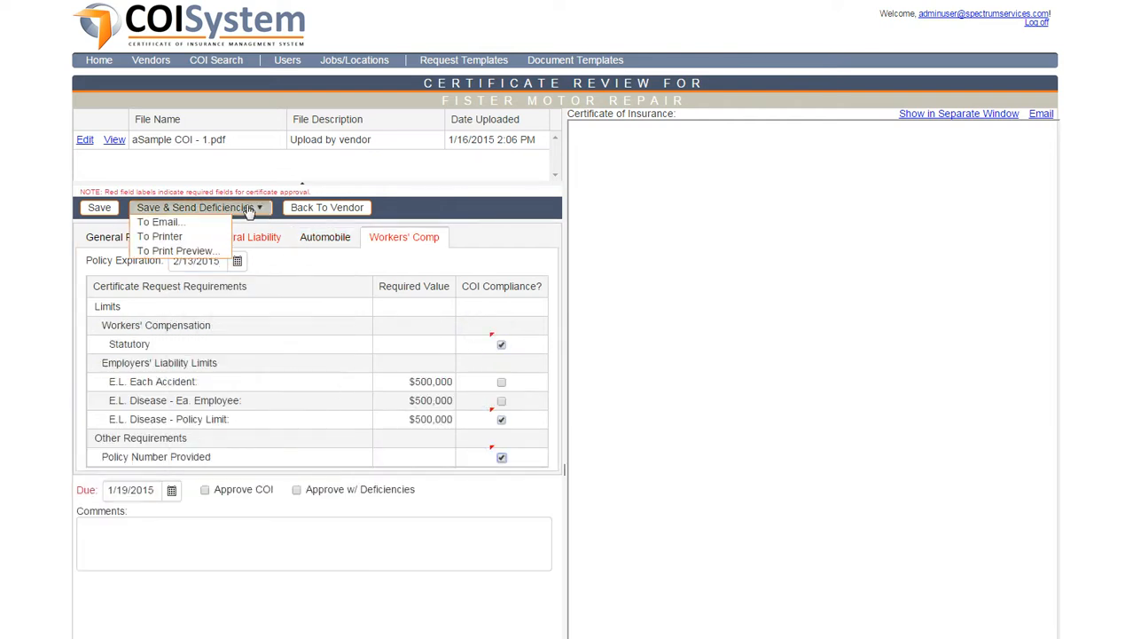
left_click(168, 222)
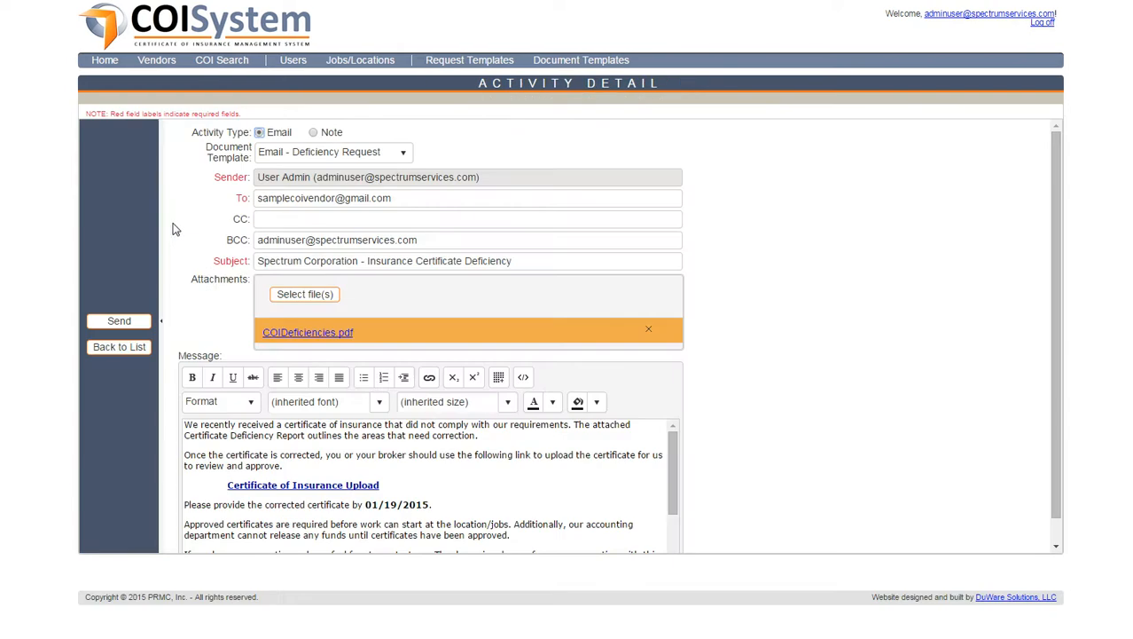
left_click(279, 332)
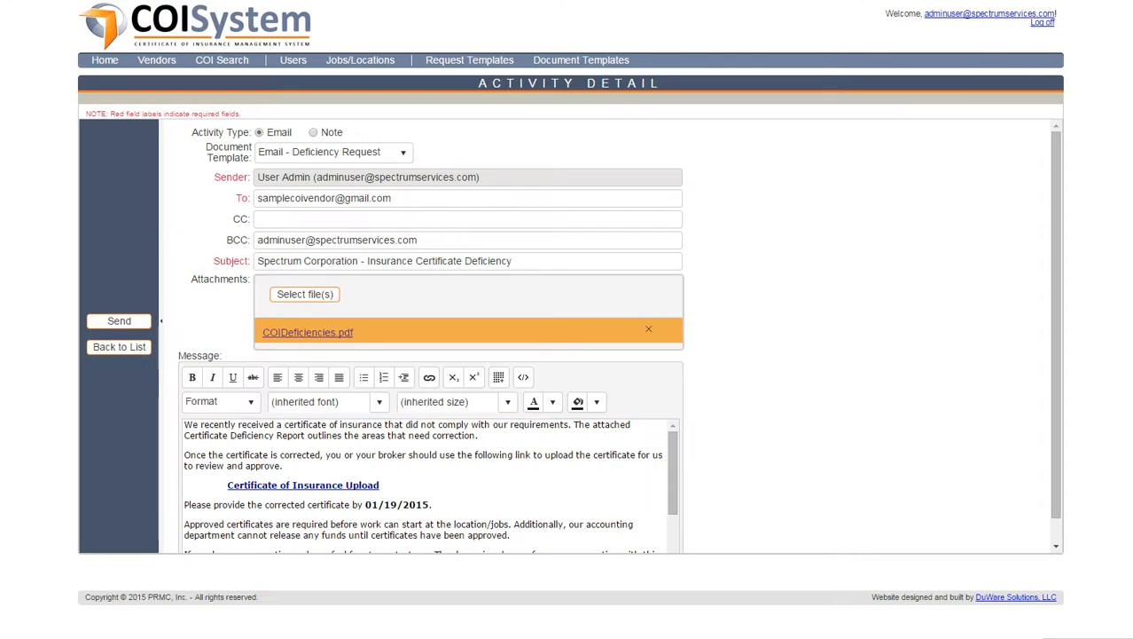
left_click(119, 322)
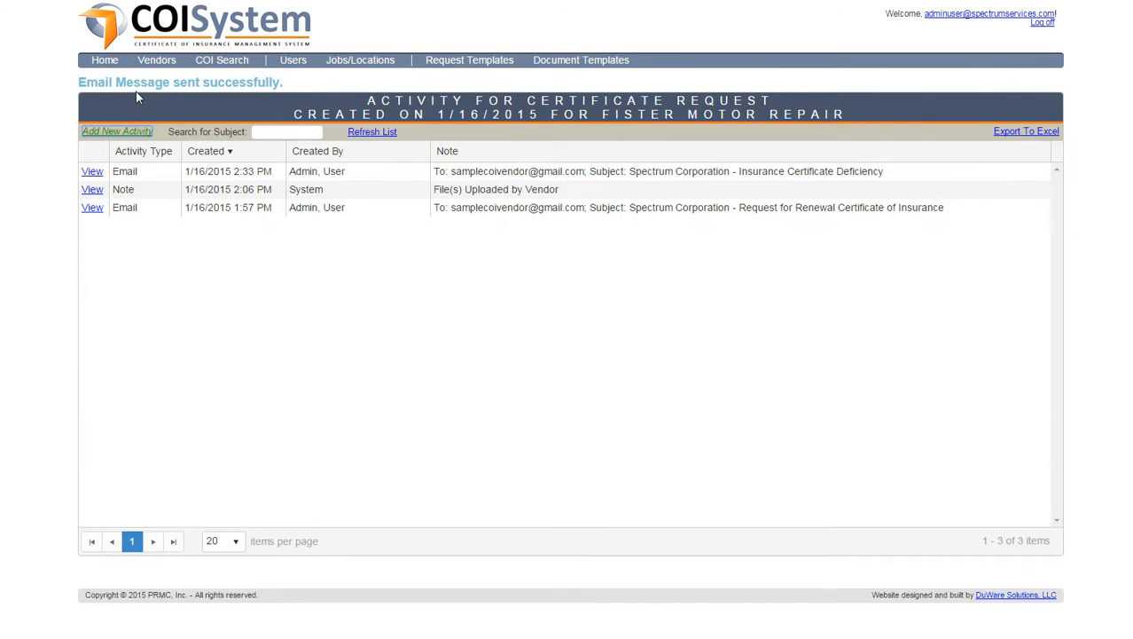
left_click(104, 60)
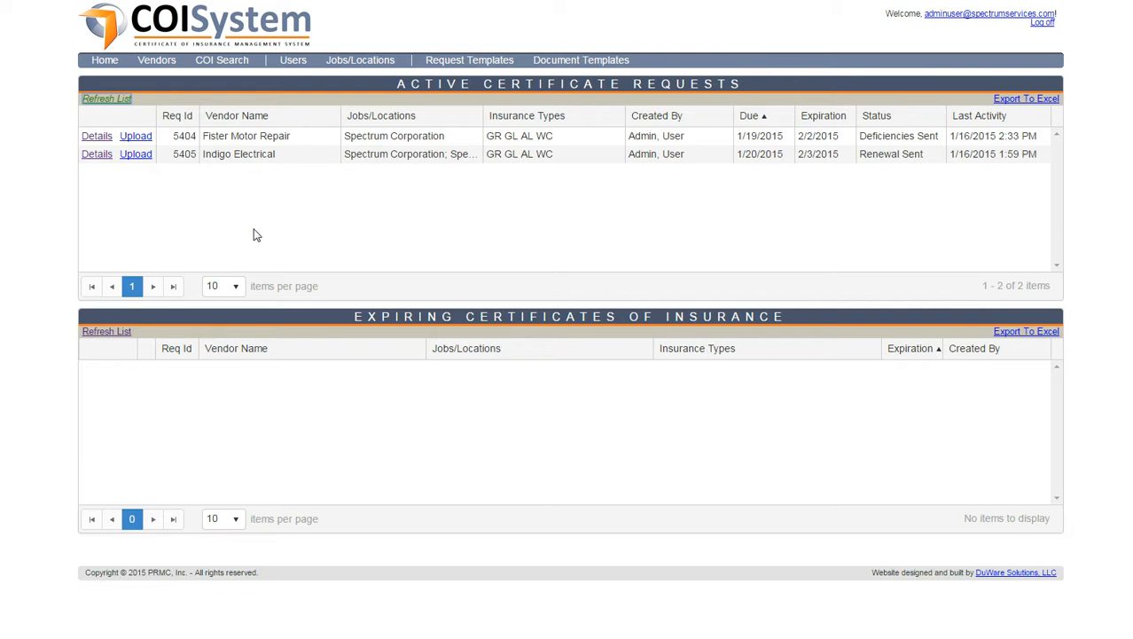
Step: Upload aSample COI - 2.pdf for Fister Motor Repair with the description "Fister email" and return to the active certificate requests
left_click(136, 136)
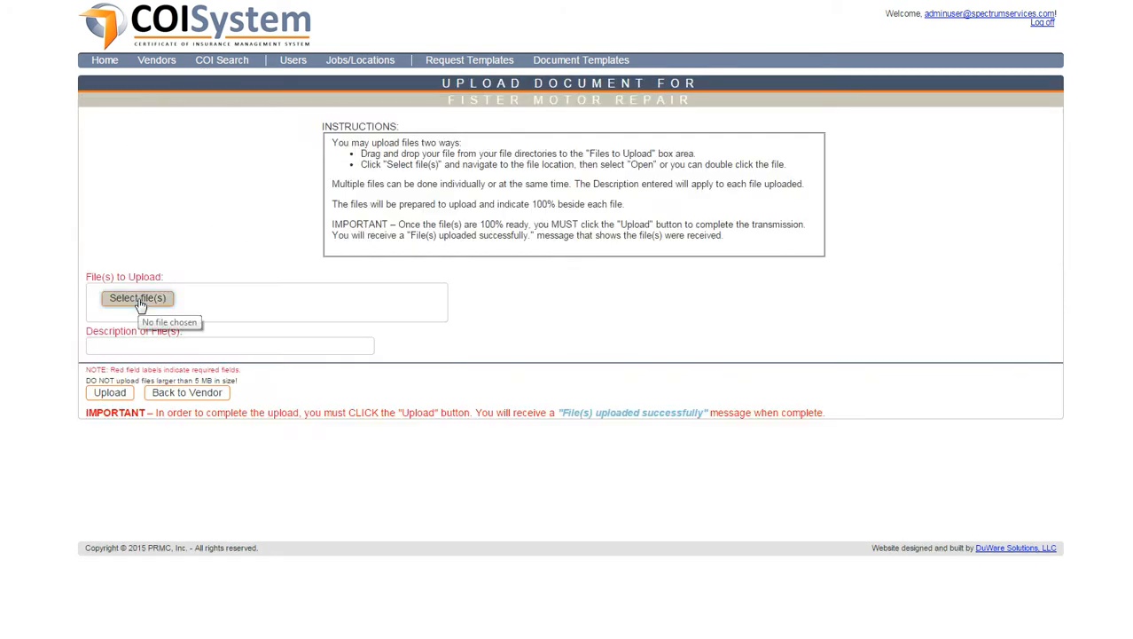
left_click(140, 305)
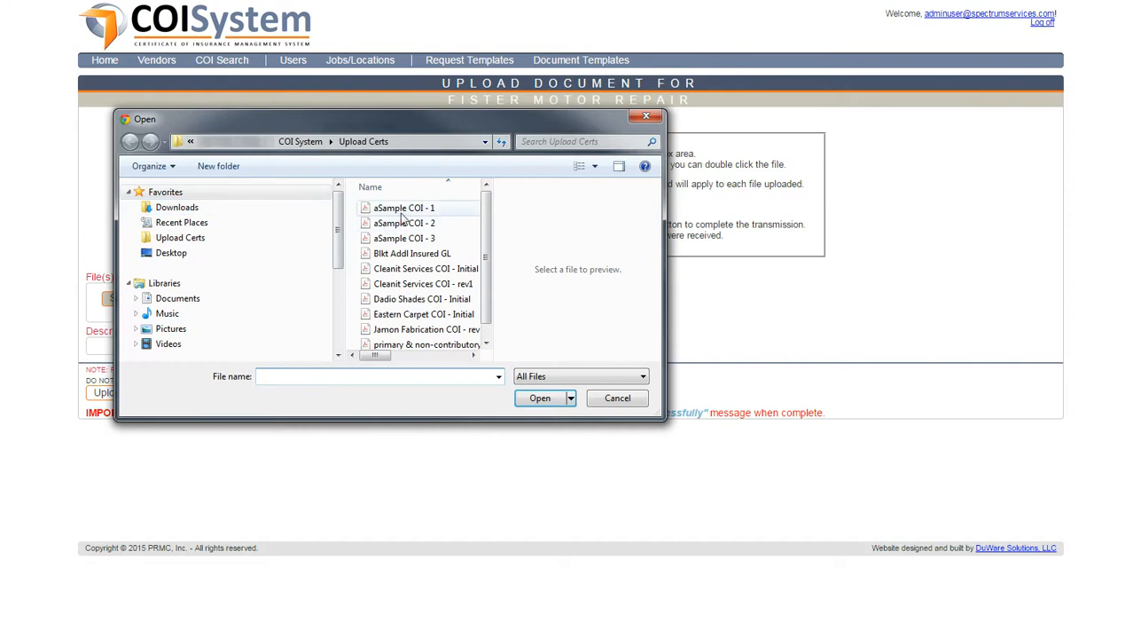
left_click(413, 226)
left_click(540, 397)
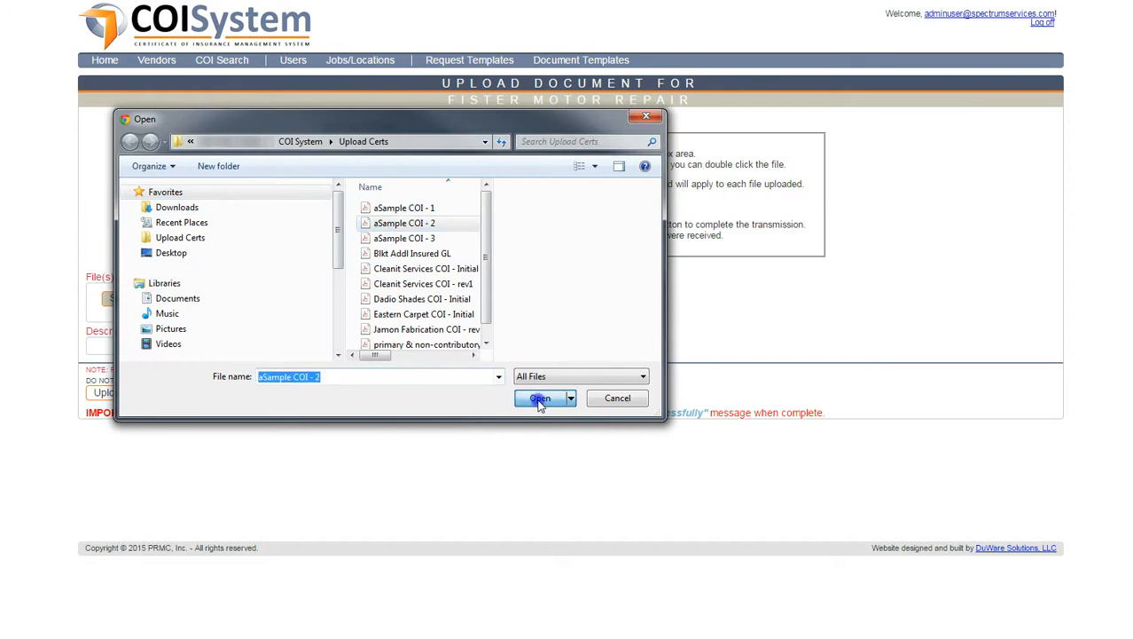
left_click(176, 387)
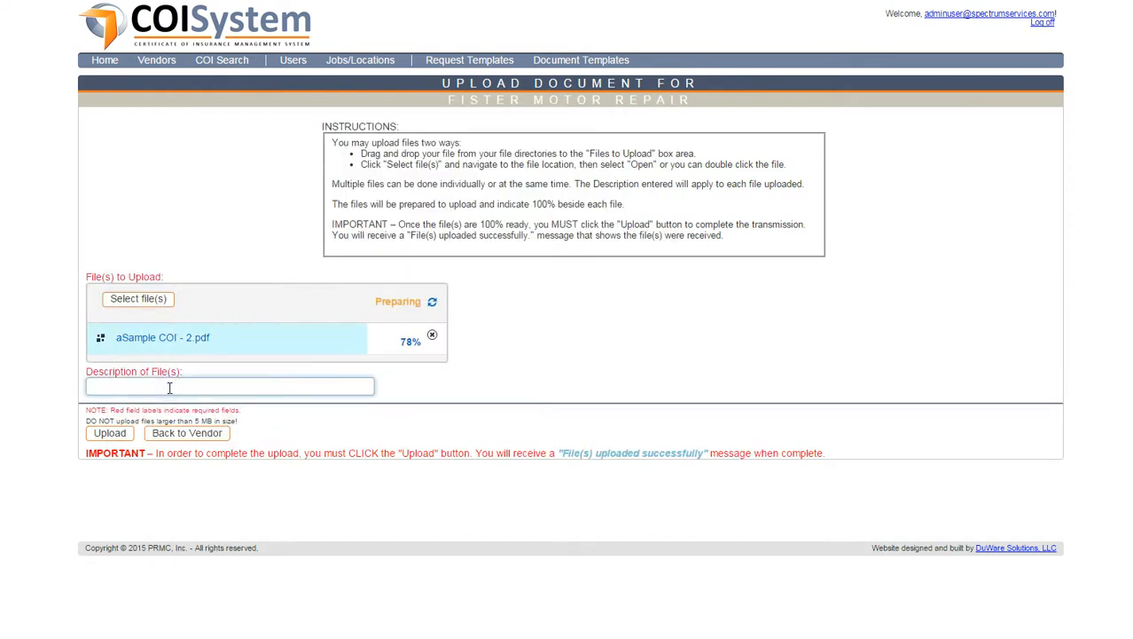
type("Fister emai")
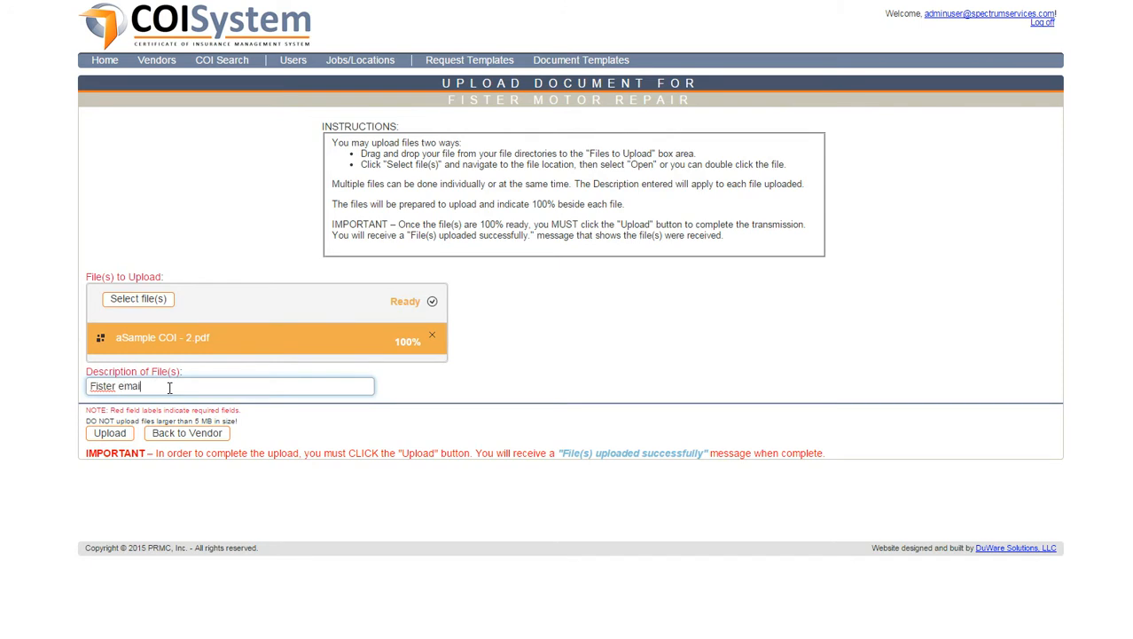
left_click(110, 433)
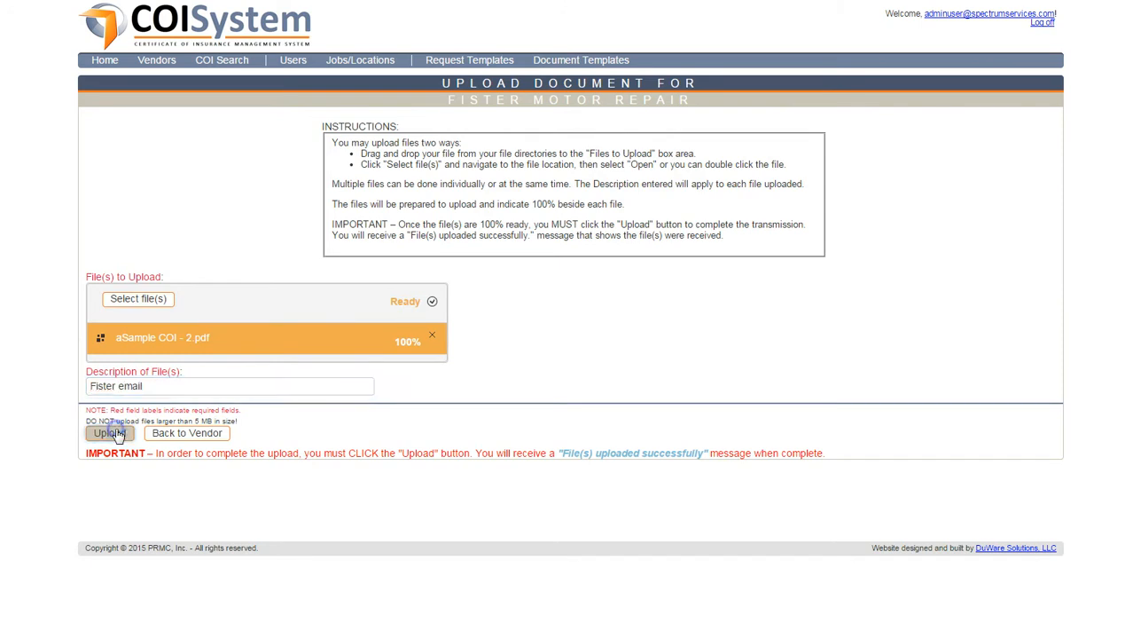
left_click(100, 61)
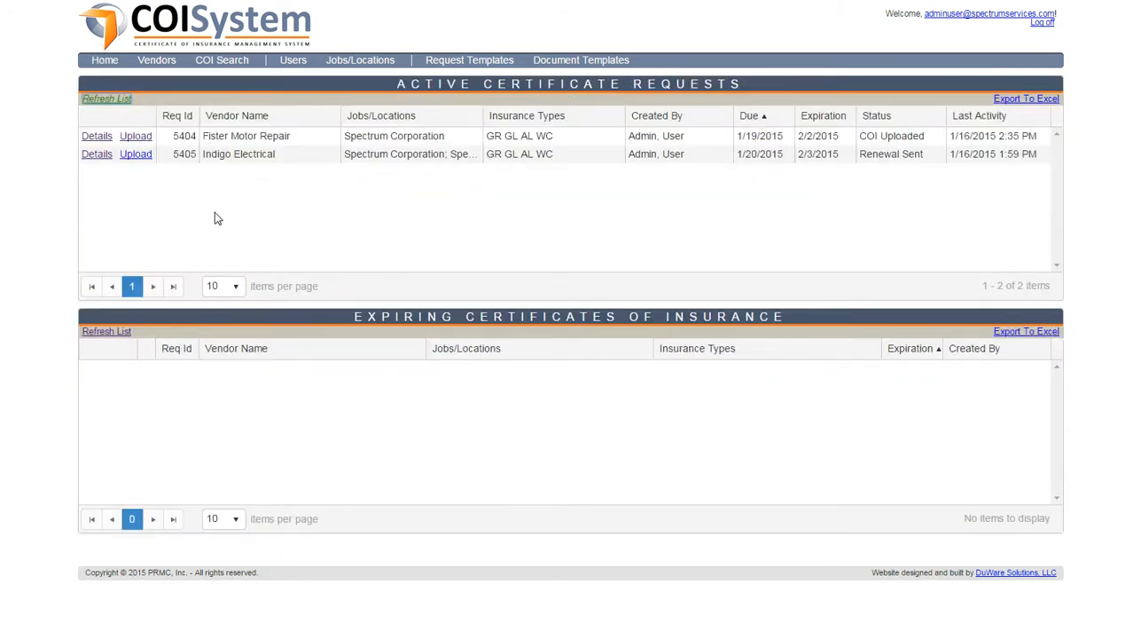
Step: View aSample COI - 2.pdf in the Fister Motor Repair review and mark Additional Insured as compliant under General Liability
left_click(94, 138)
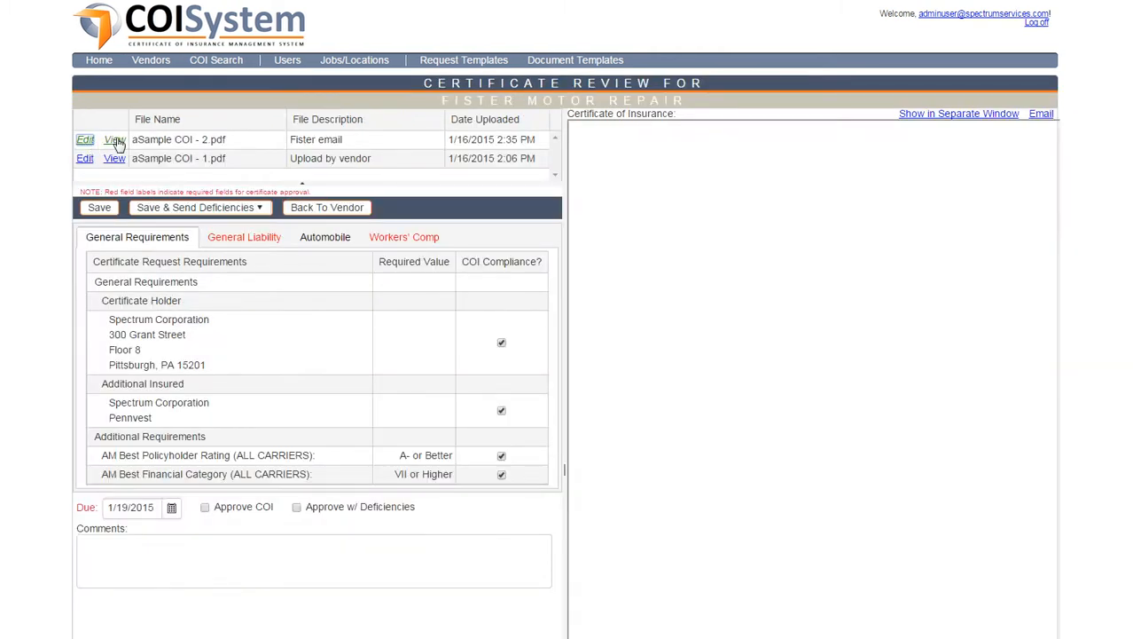
left_click(115, 140)
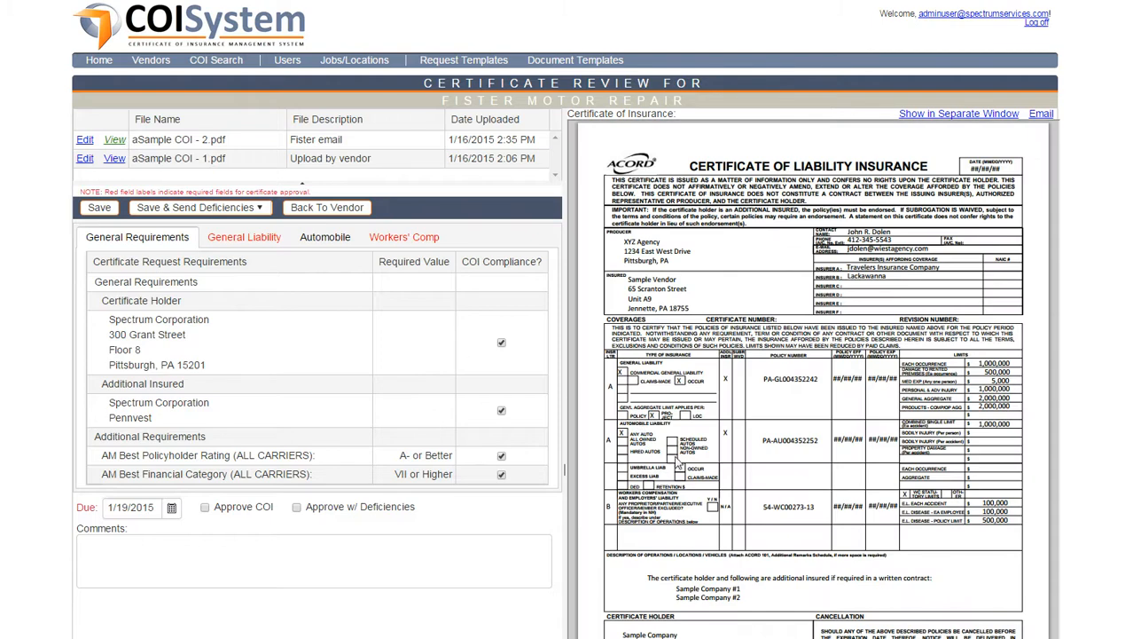
left_click(247, 237)
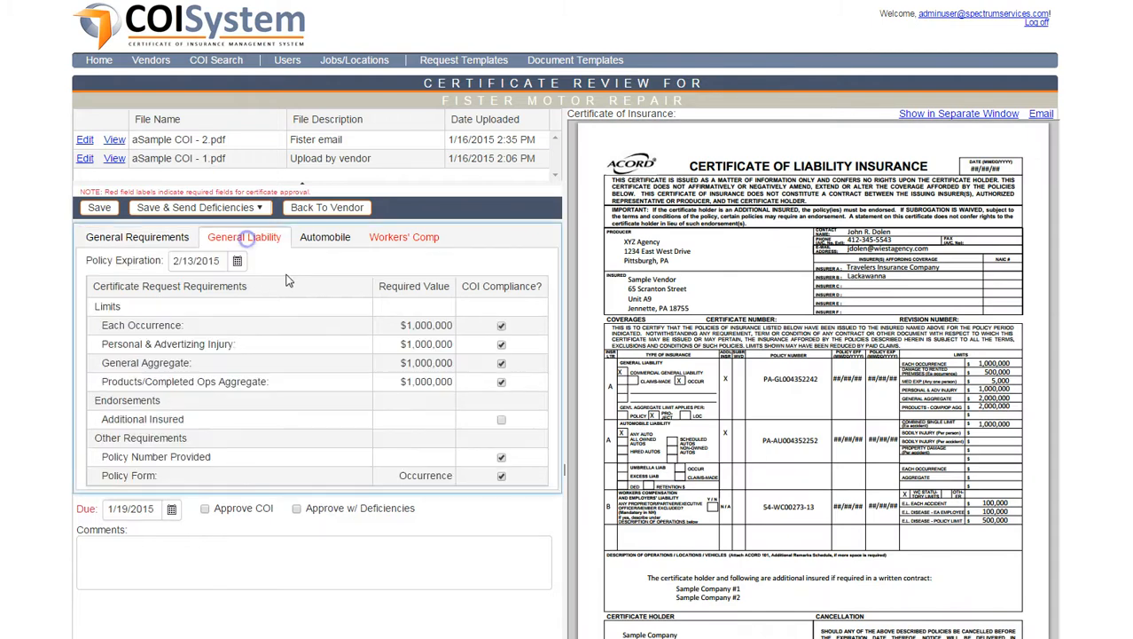
left_click(501, 421)
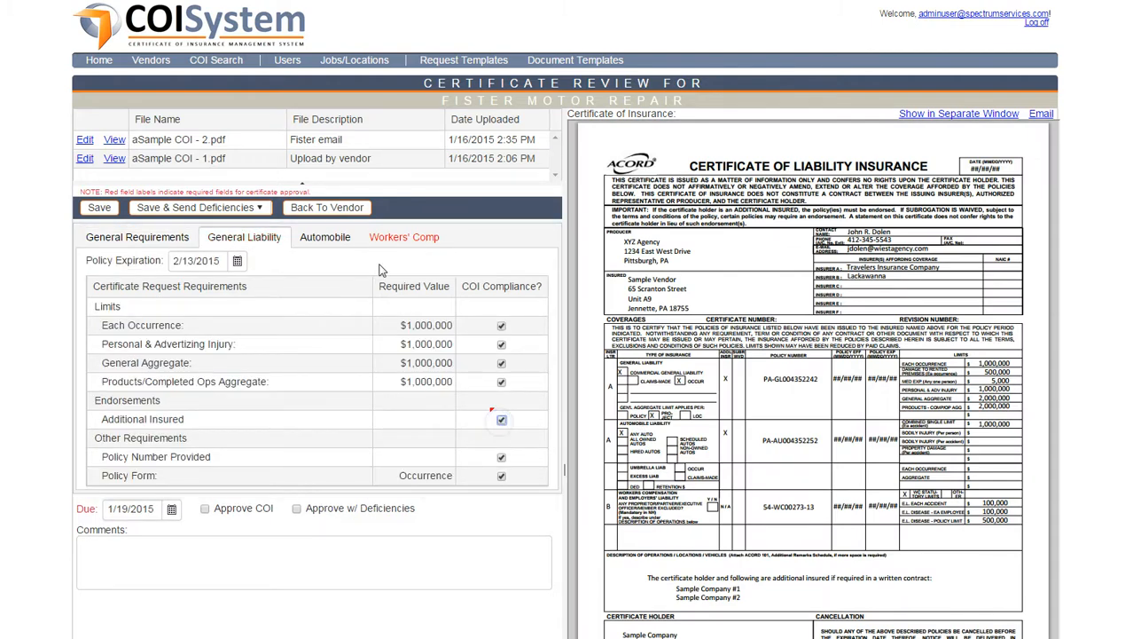
Step: Check the Workers' Comp requirements, add the comment "no on premises exposure", approve the certificate with deficiencies and save the review
left_click(378, 237)
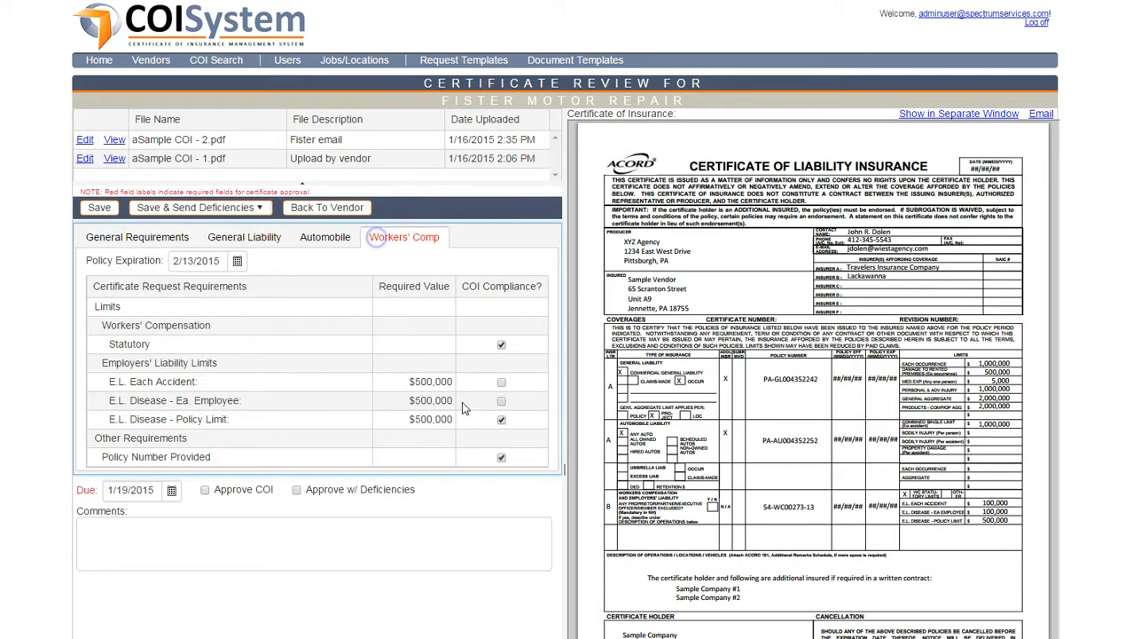
left_click(124, 526)
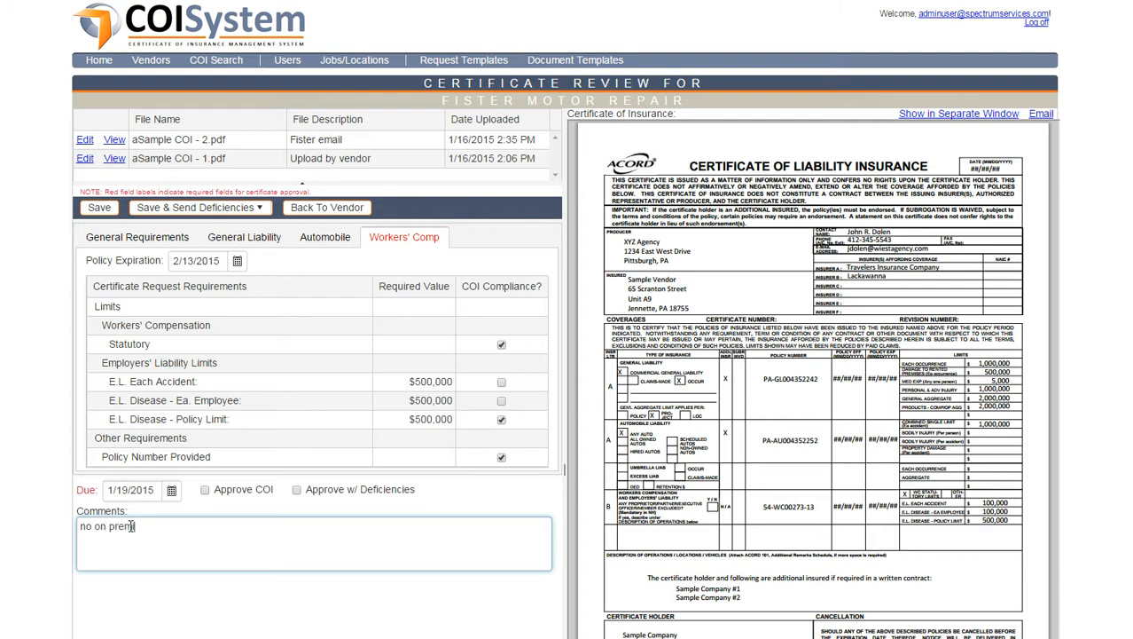
type("exposure")
left_click(296, 488)
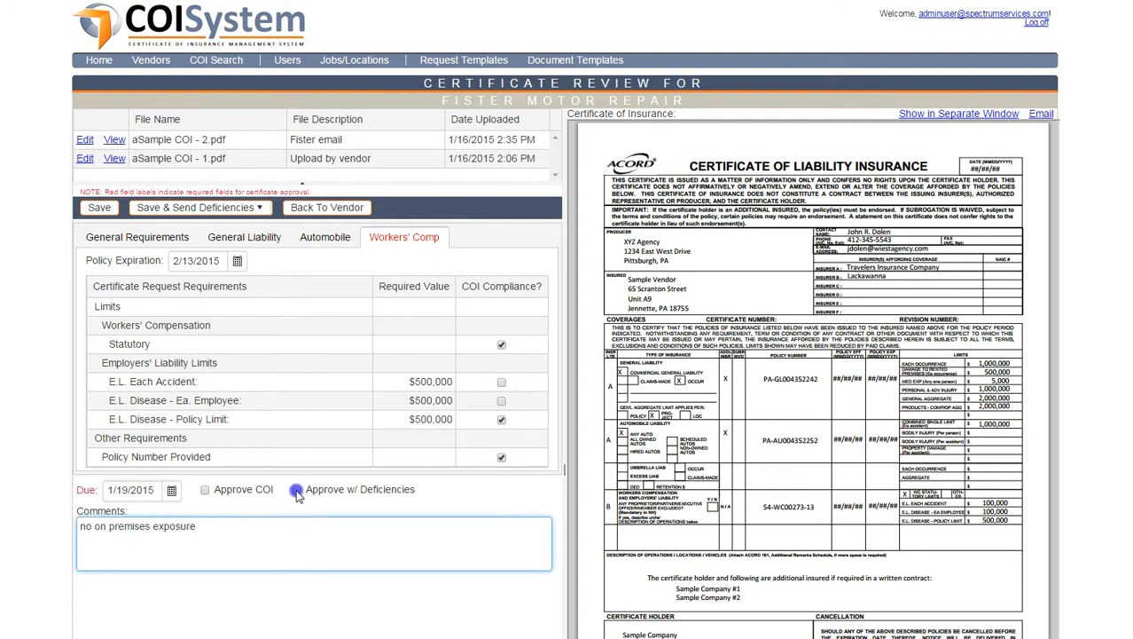
left_click(100, 211)
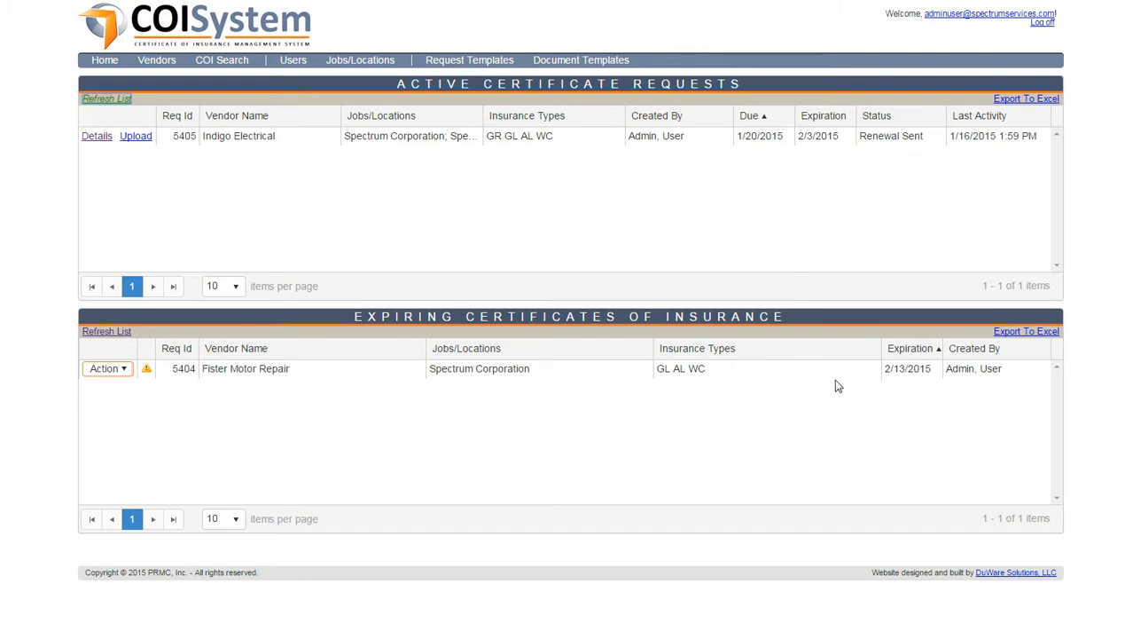
left_click(111, 374)
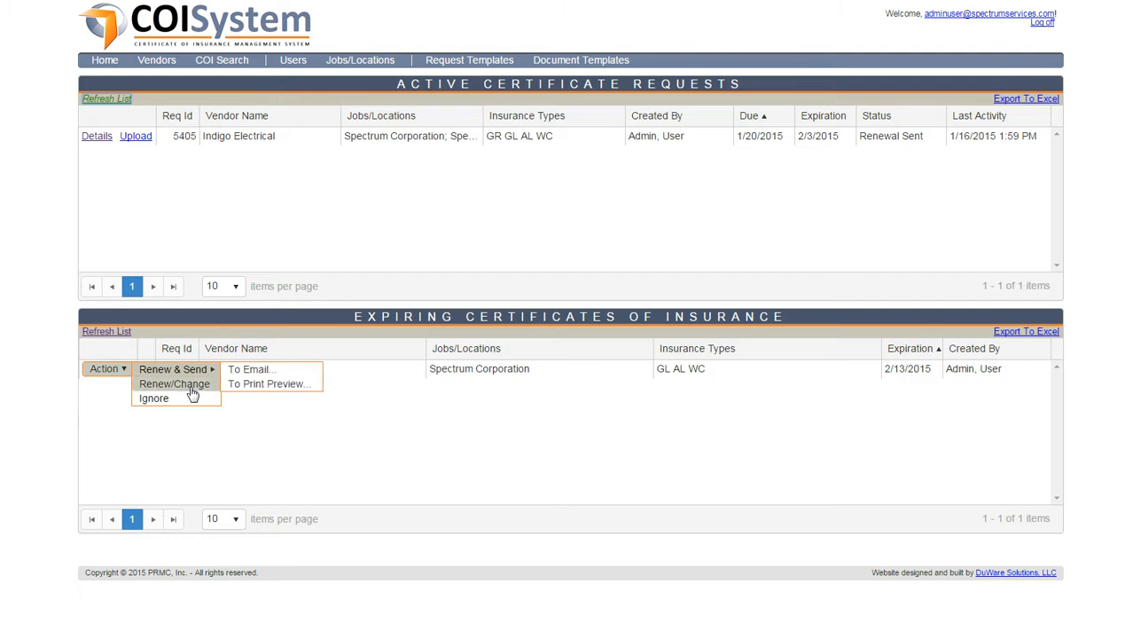
mouse_move(199, 369)
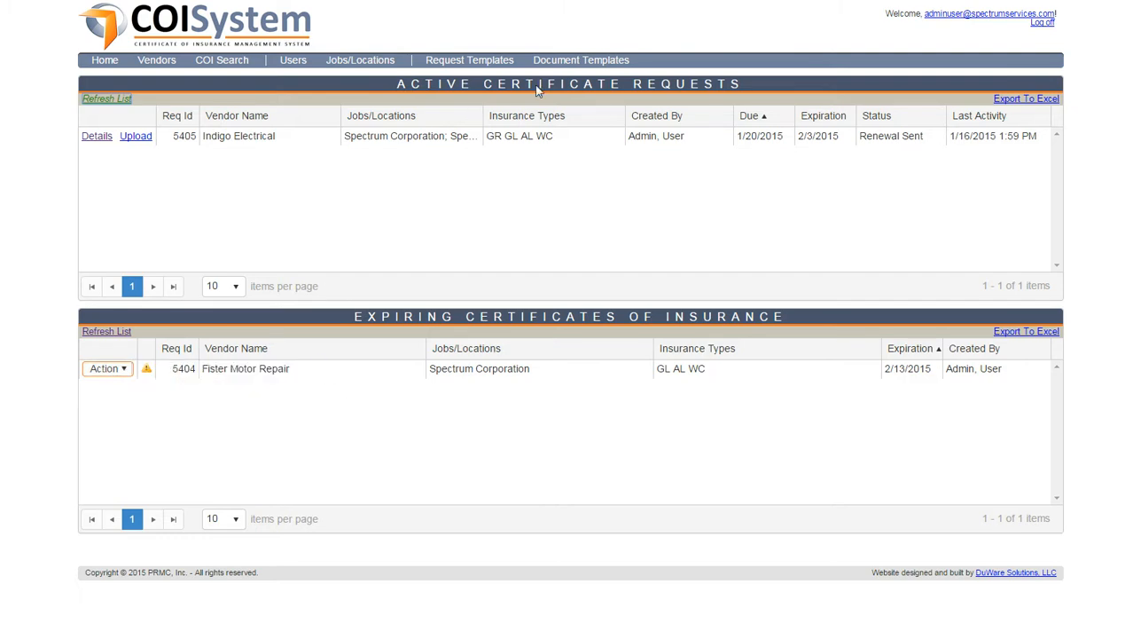
left_click(761, 120)
Step: Add a new vendor named "Joes Accounting and Insurance Services" and fill in the contact email
left_click(154, 64)
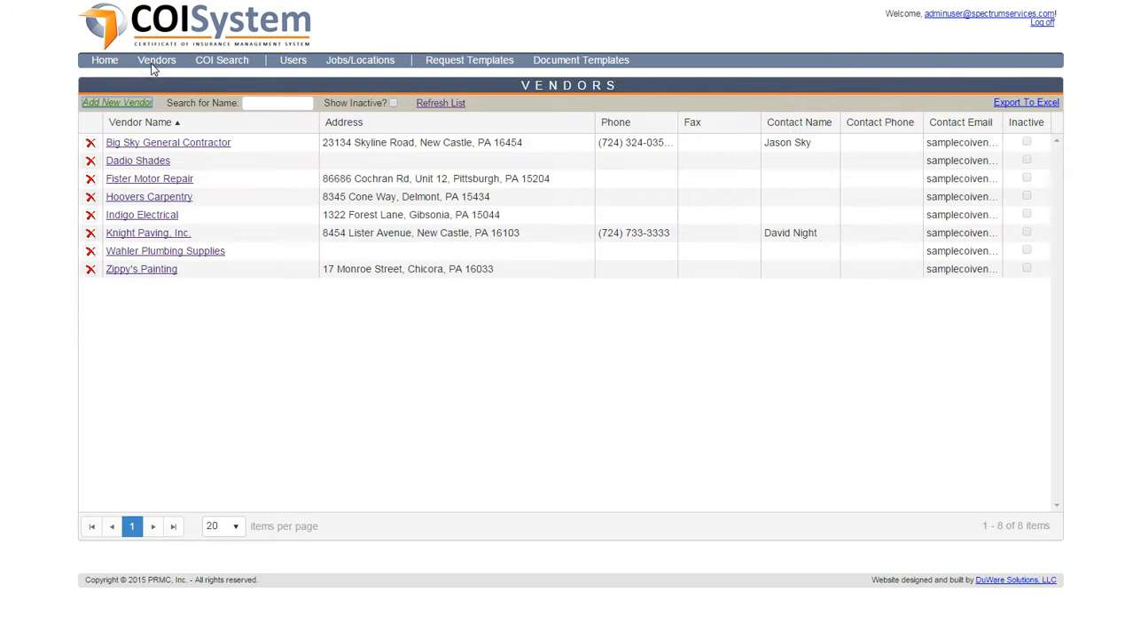
left_click(123, 104)
left_click(271, 130)
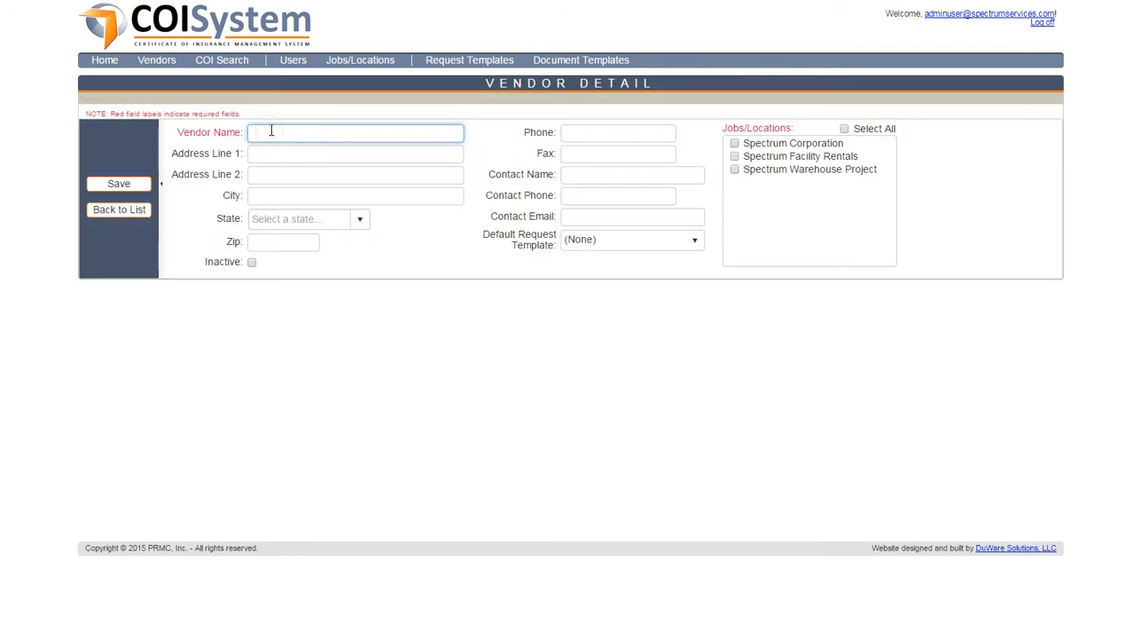
type("Joes Accounting and Insurance Services")
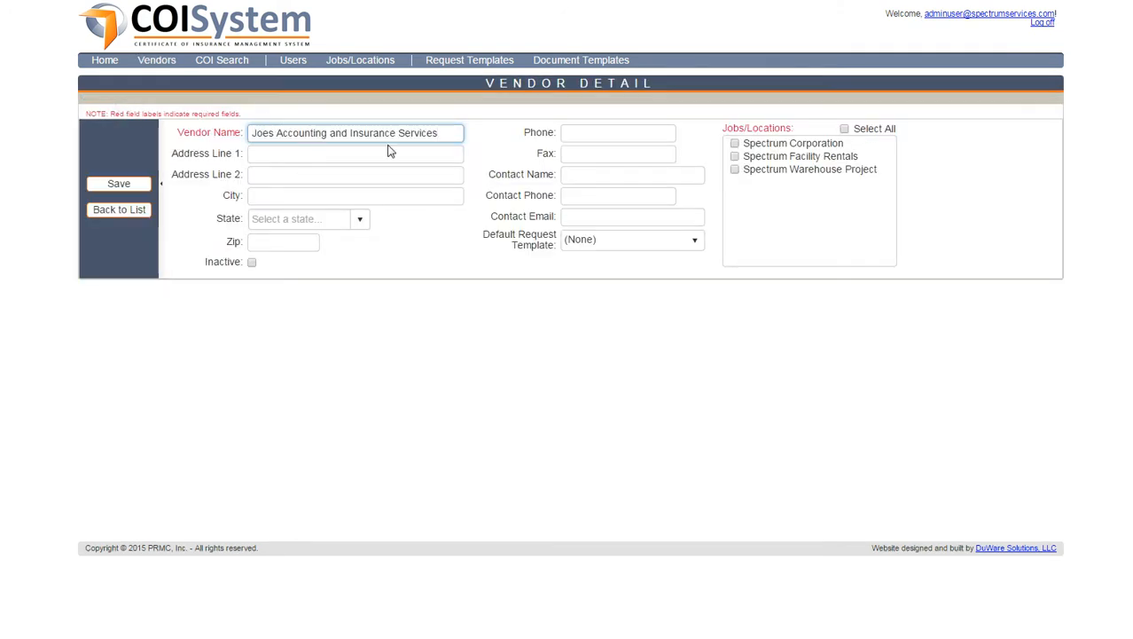
left_click(572, 215)
type("joe@sample.com")
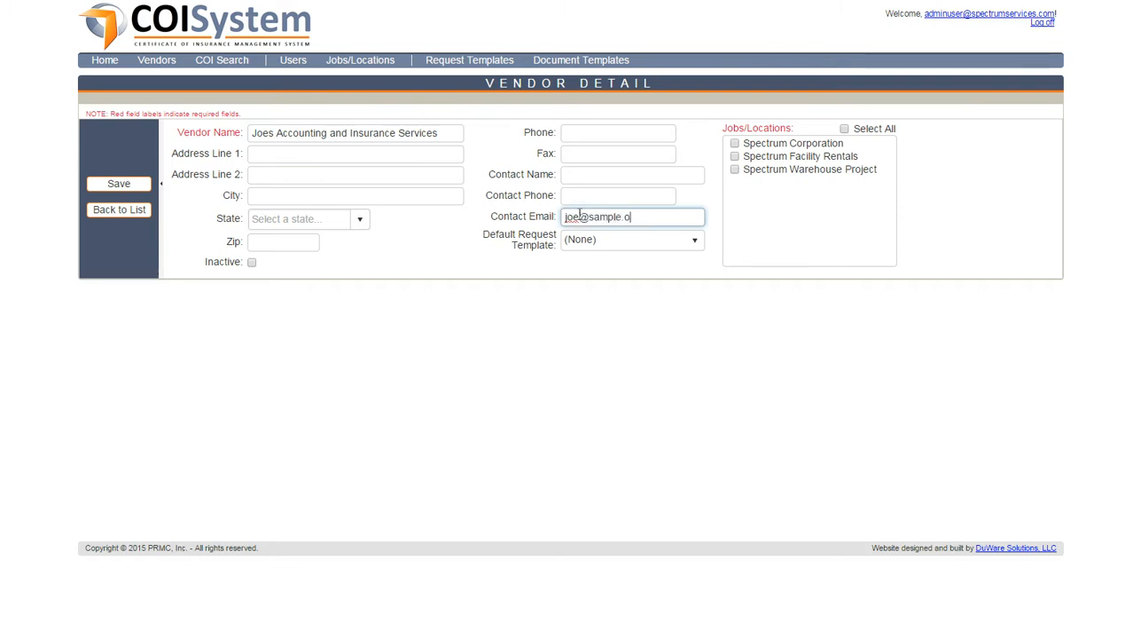
Step: Assign only the jobs/locations Spectrum Corporation and Spectrum Facility Rentals to the new vendor
left_click(734, 143)
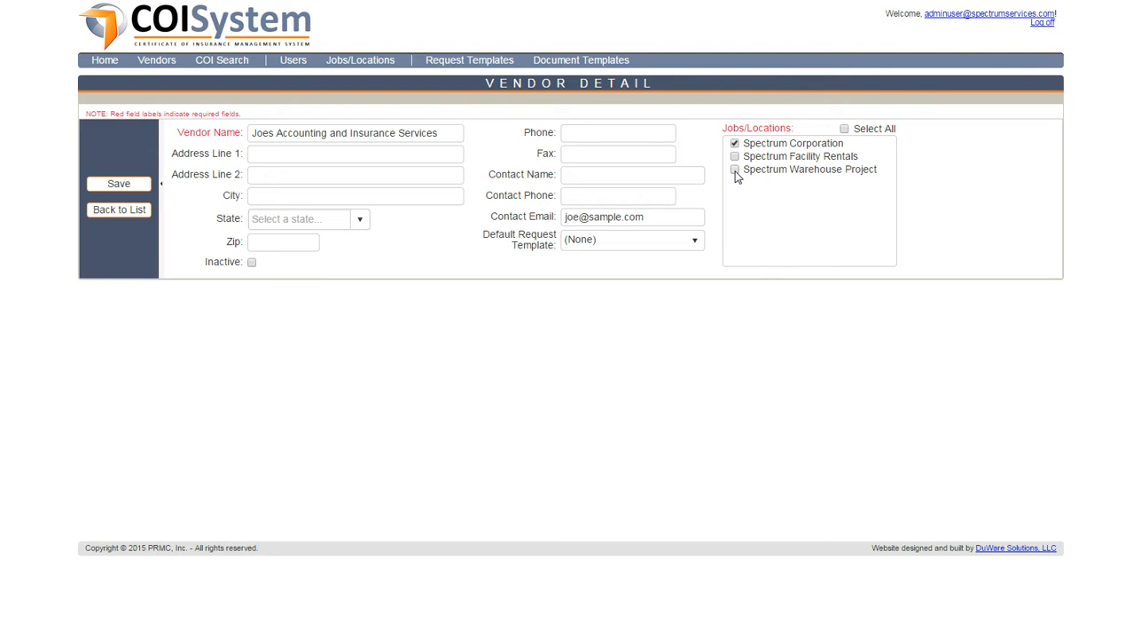
left_click(734, 171)
left_click(734, 156)
left_click(735, 169)
Step: Examine the available request templates, comparing the General Liability and Umbrella requirements of Low Hazard Vendor with the Umbrella requirements of High Hazard Vendor
left_click(692, 242)
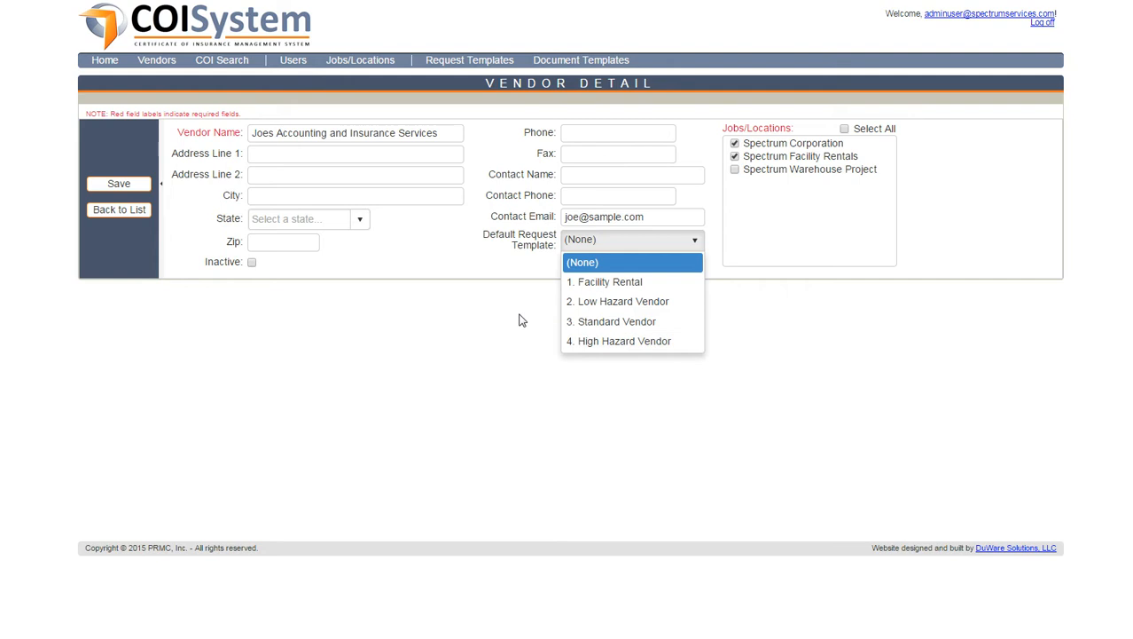
left_click(446, 64)
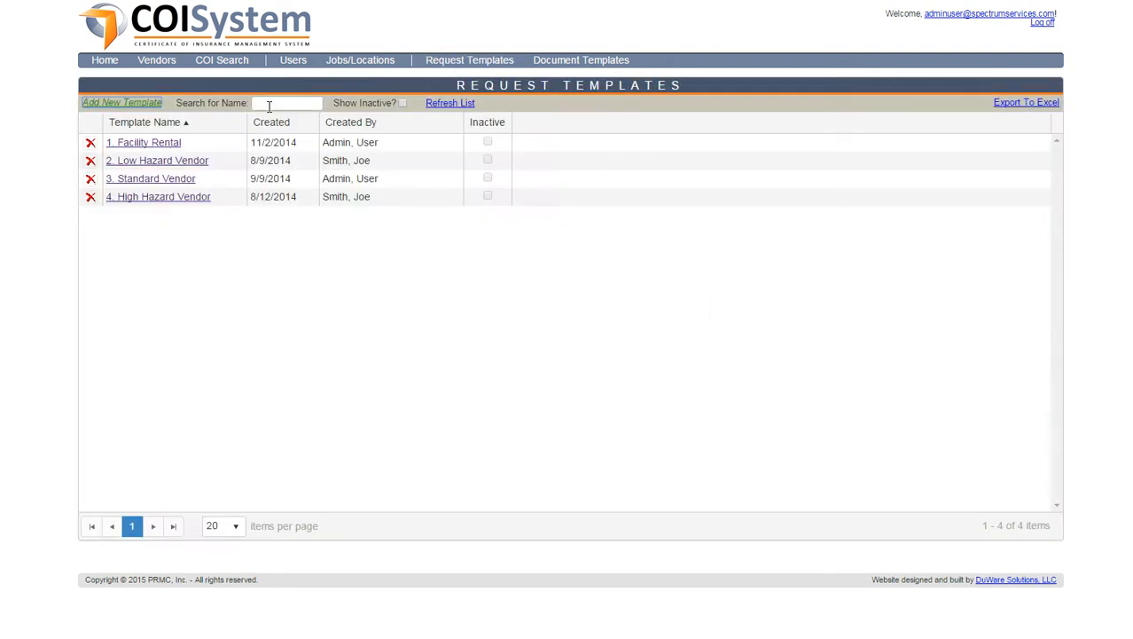
left_click(190, 163)
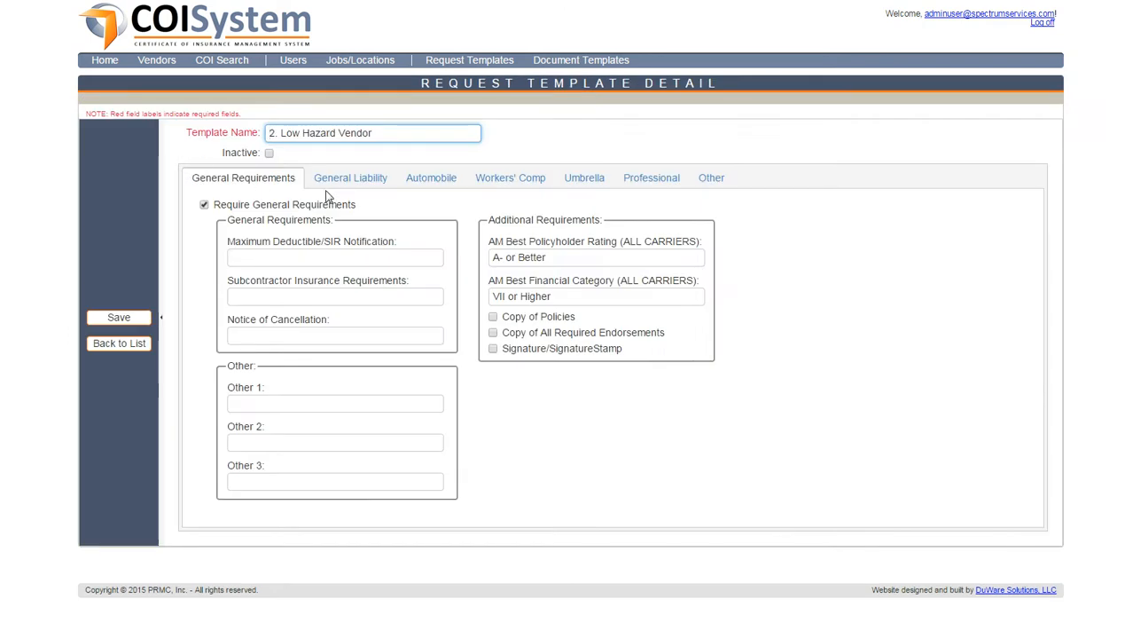
left_click(368, 180)
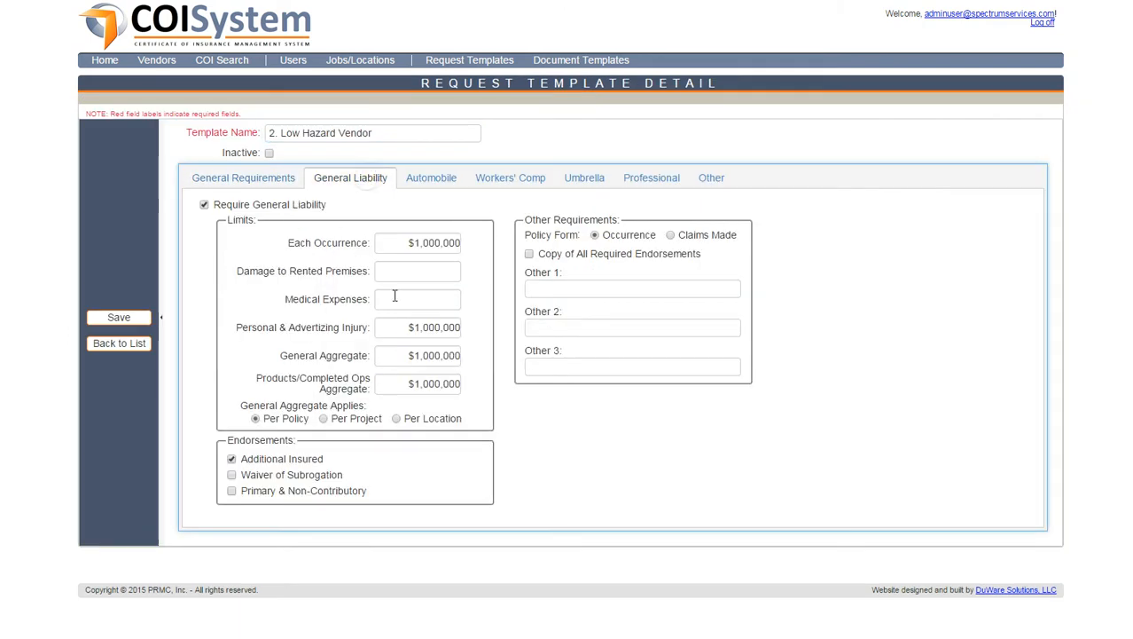
left_click(587, 179)
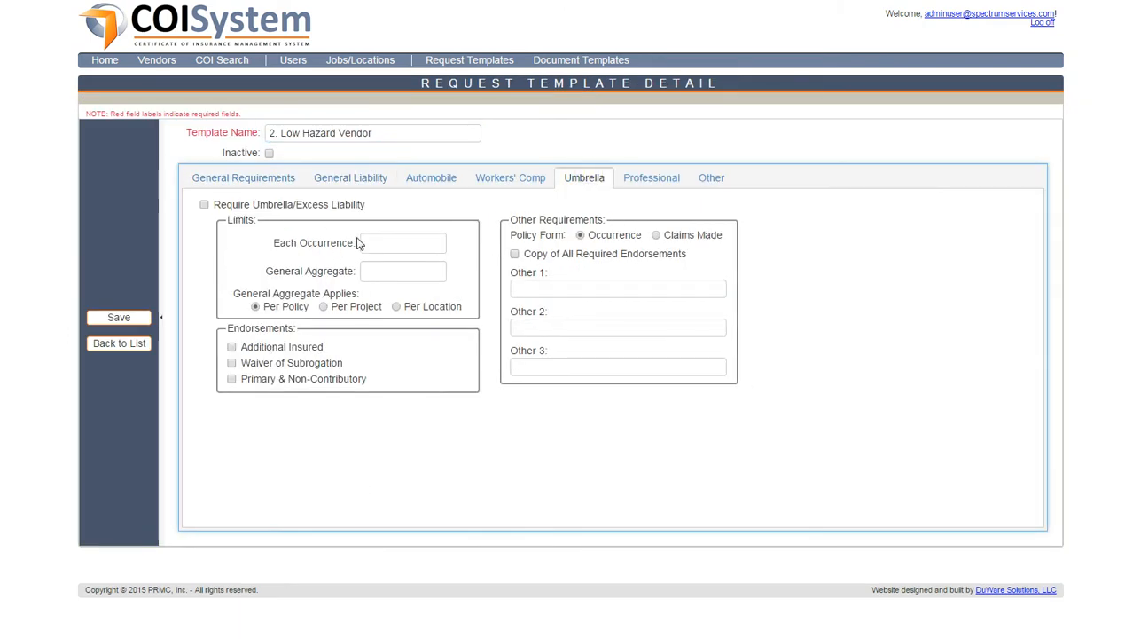
left_click(142, 342)
left_click(142, 197)
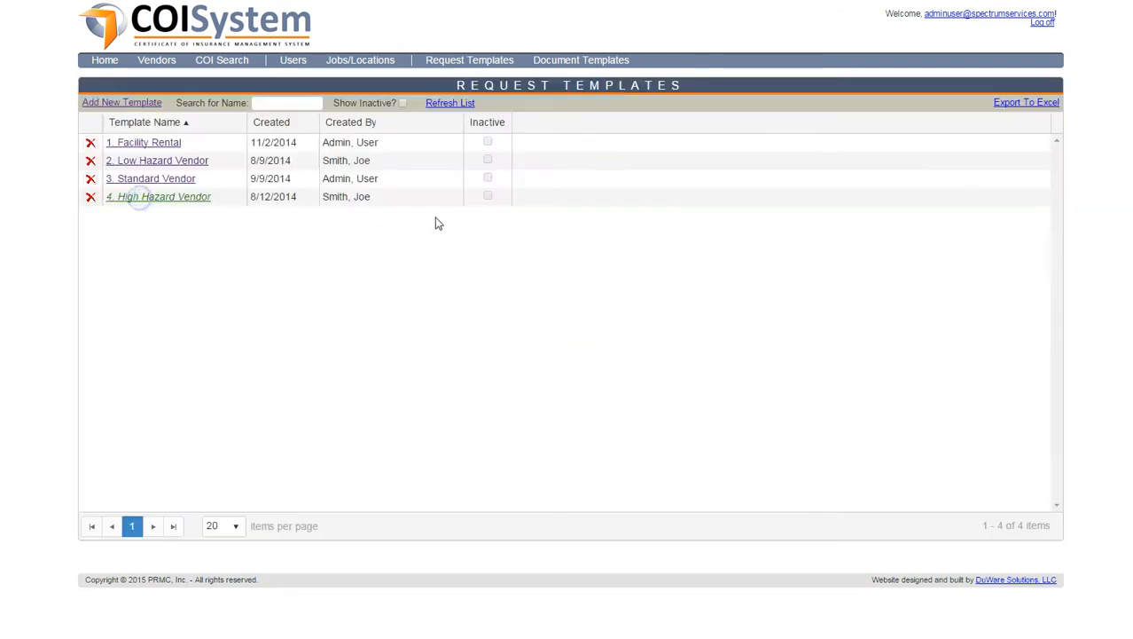
left_click(584, 178)
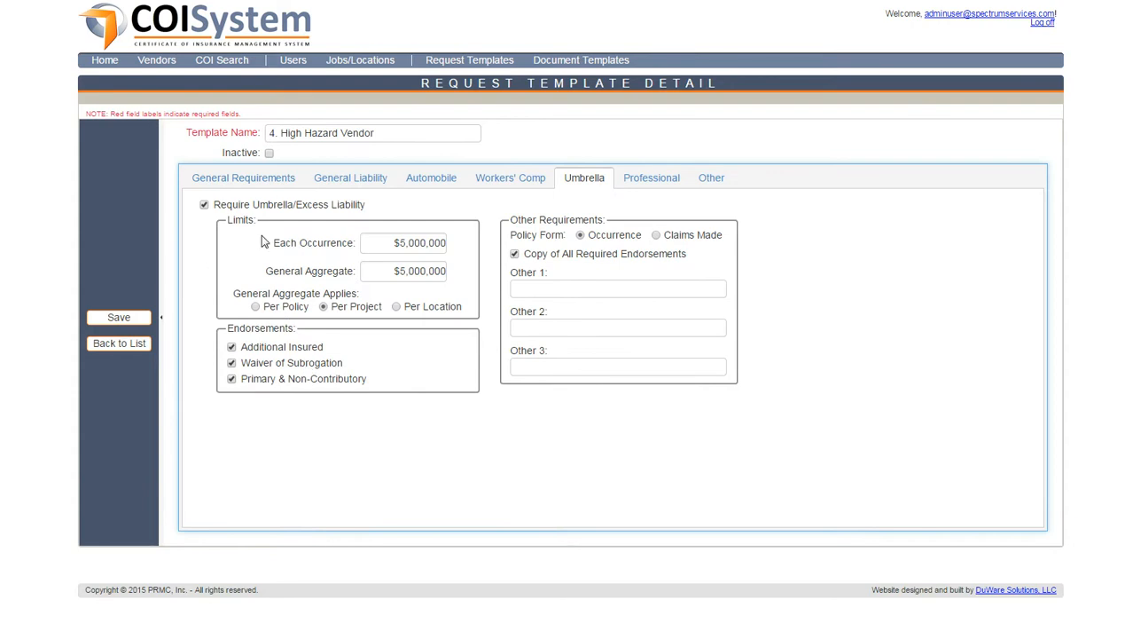
left_click(129, 348)
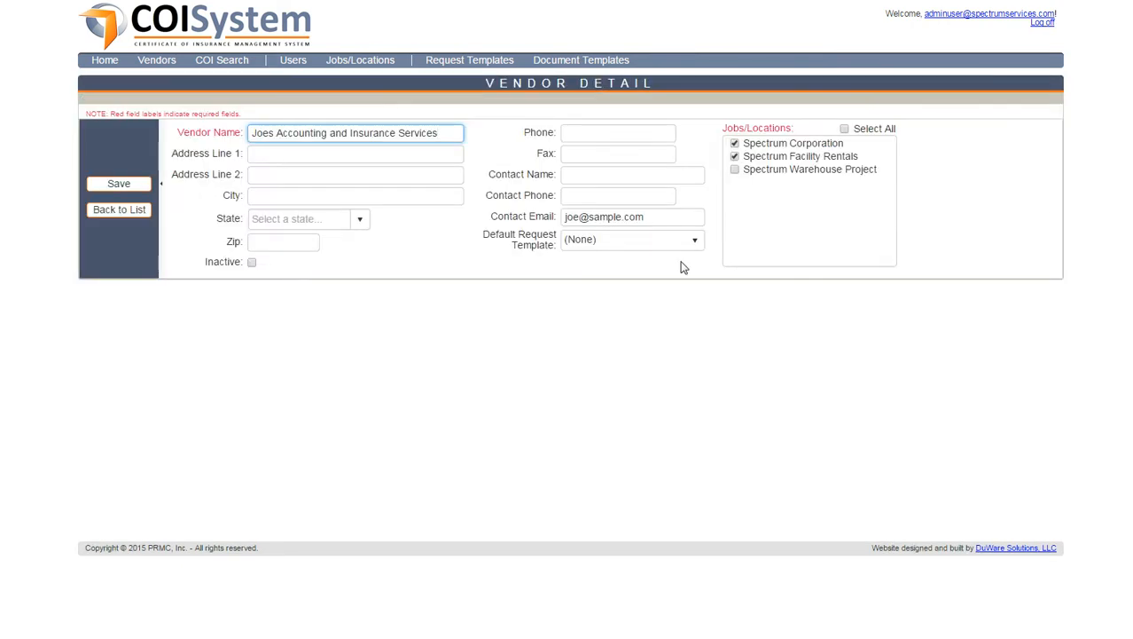
Step: Set the new vendor's default request template to "2. Low Hazard Vendor", save the vendor and return to the vendor list
left_click(697, 243)
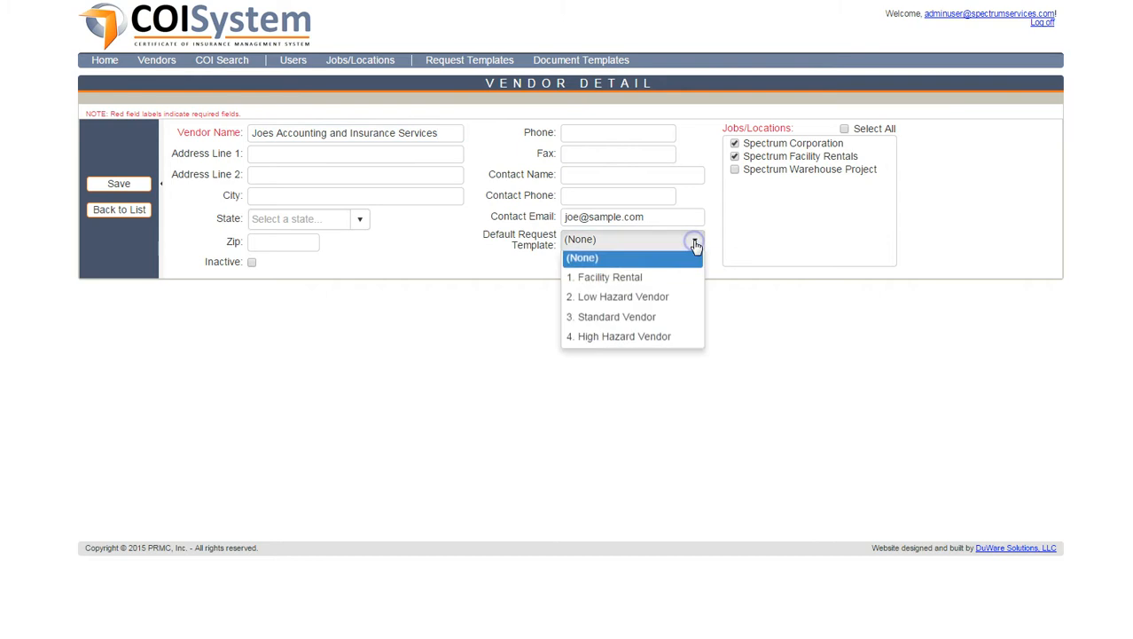
left_click(611, 302)
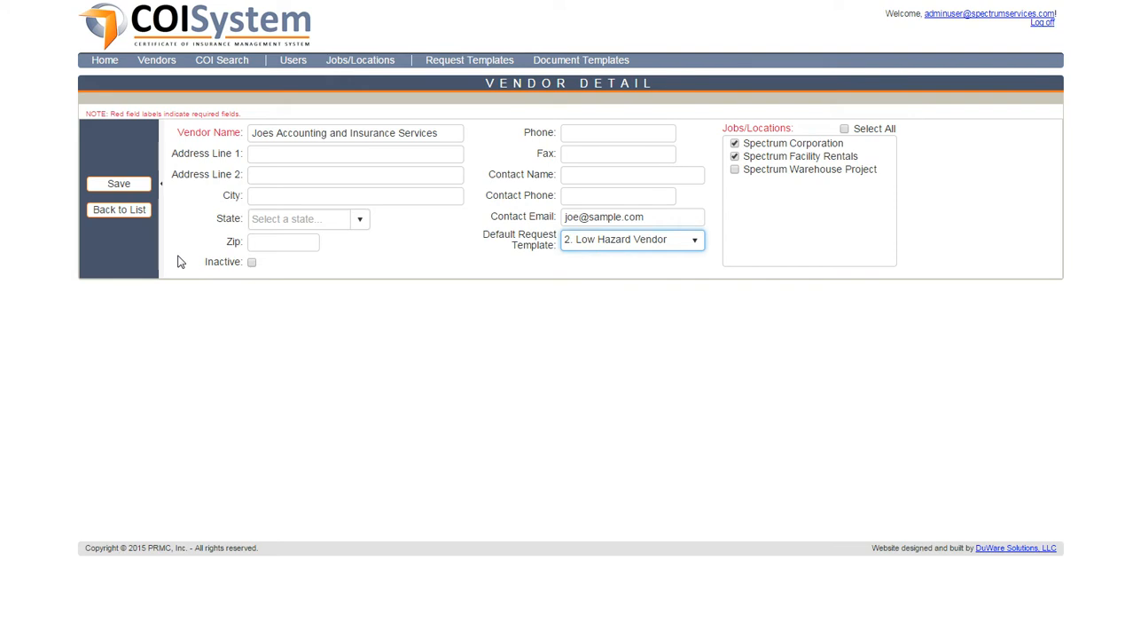
left_click(129, 188)
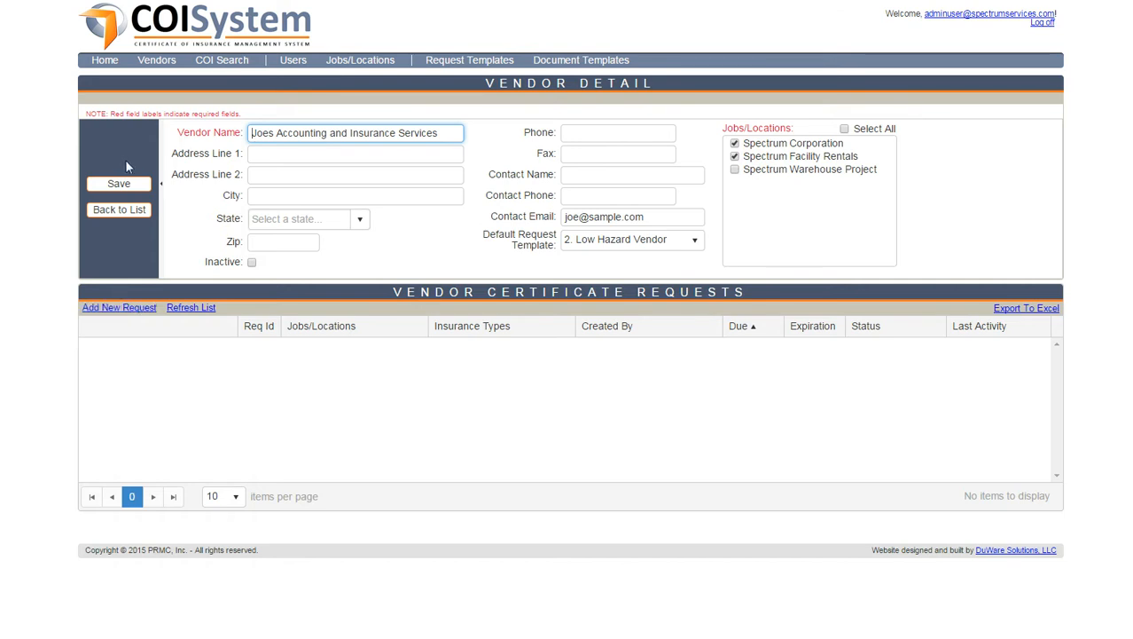
left_click(124, 213)
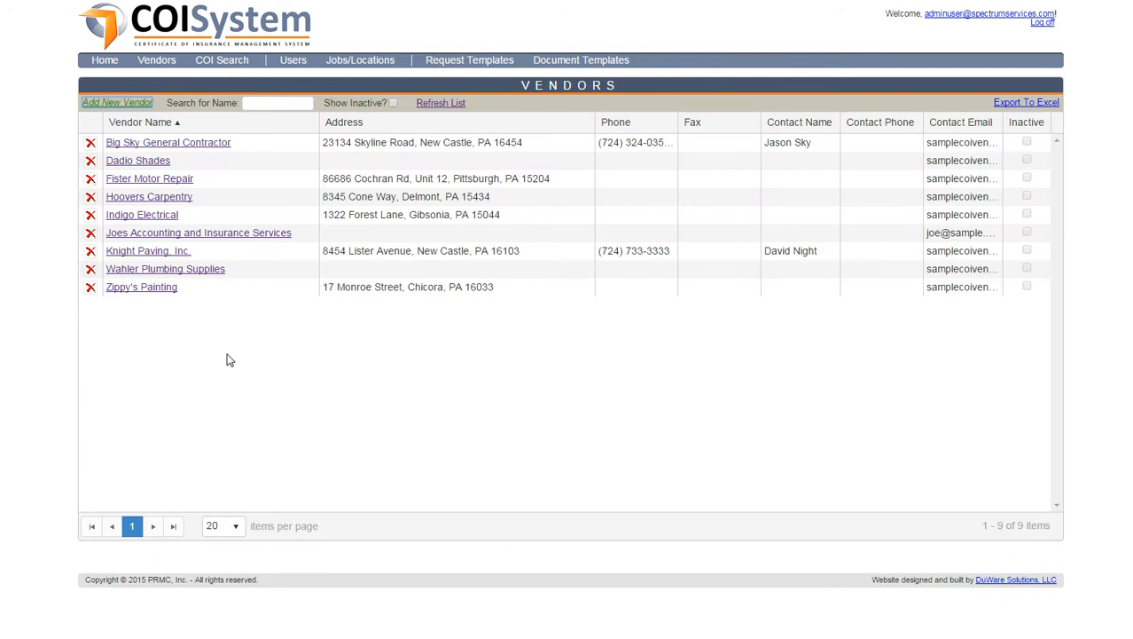
Step: Find Knight Paving, Inc. by searching vendors for "pav" and create a certificate request from the "3. Standard Vendor" template
left_click(256, 105)
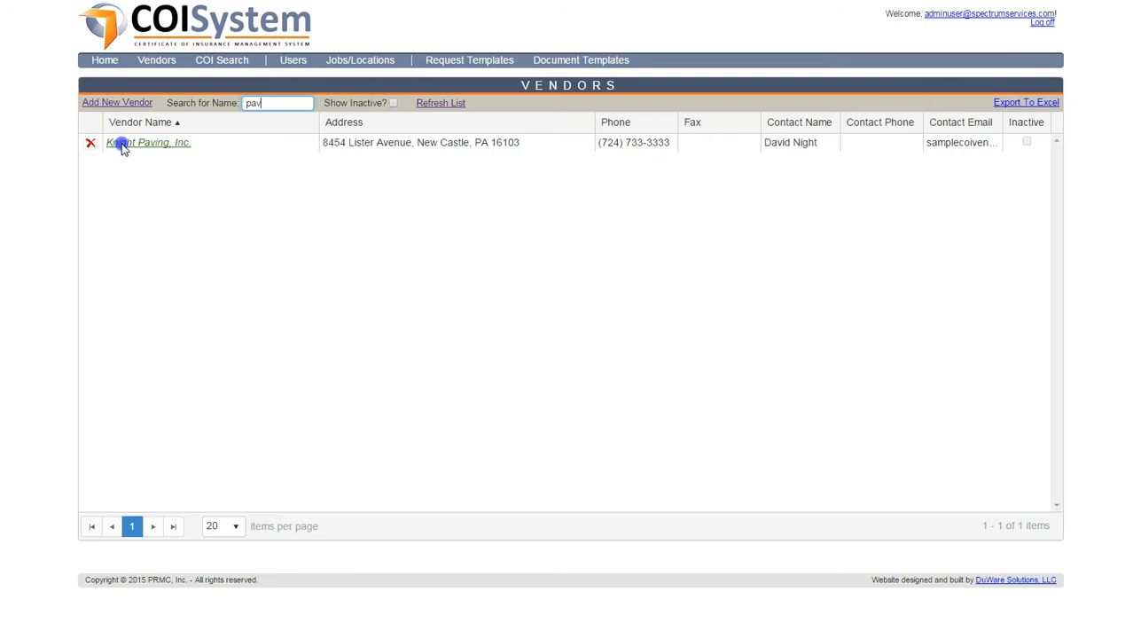
left_click(116, 144)
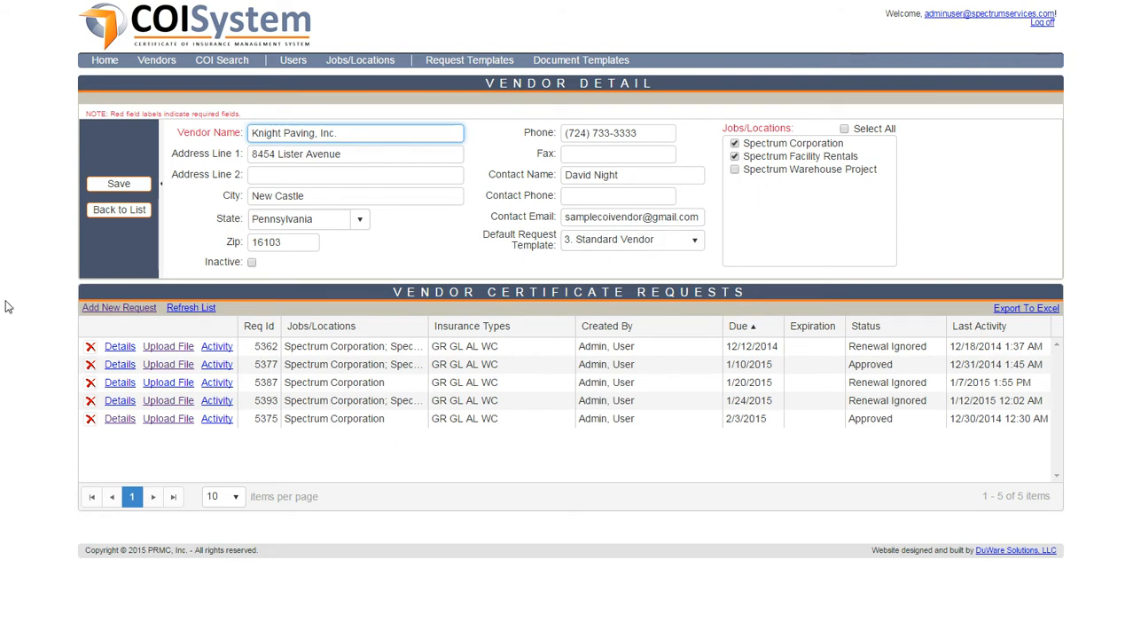
left_click(110, 307)
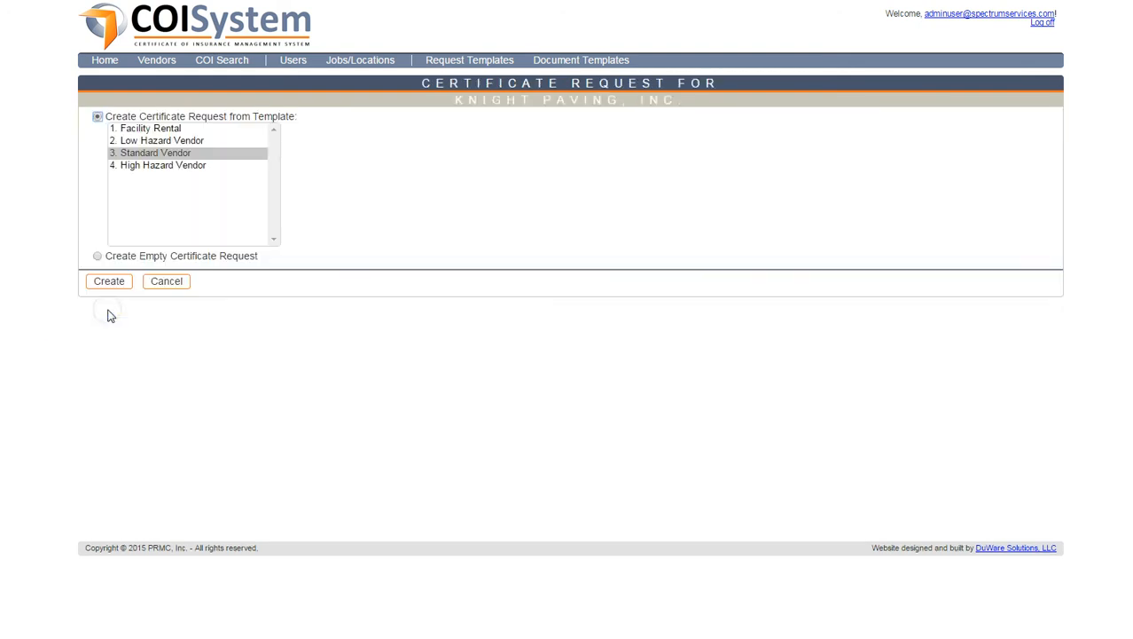
left_click(188, 166)
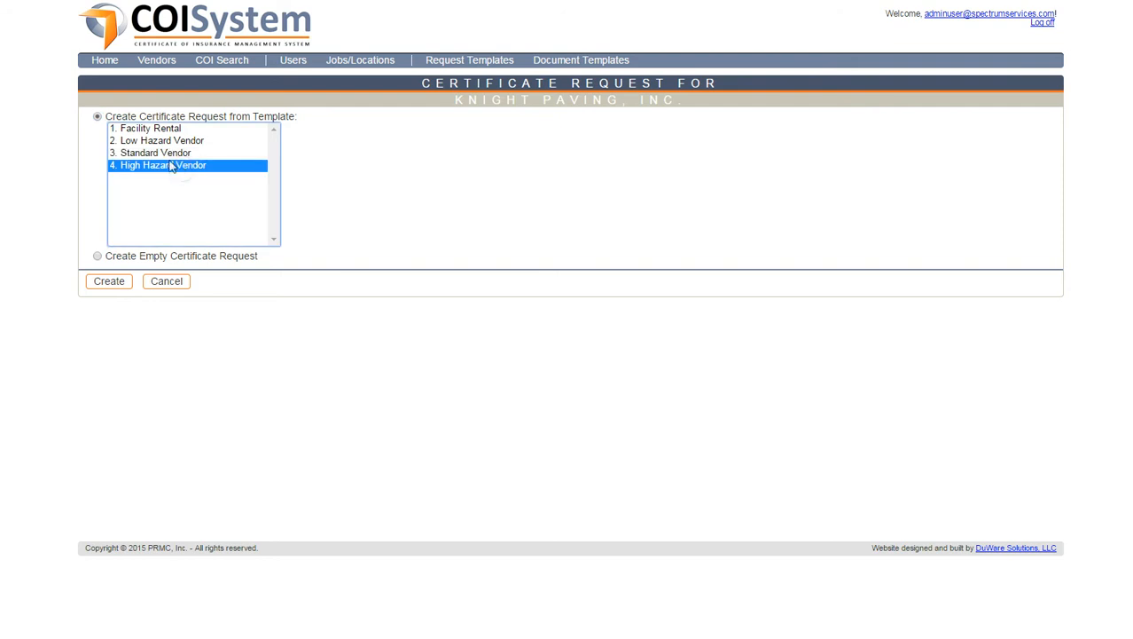
left_click(165, 156)
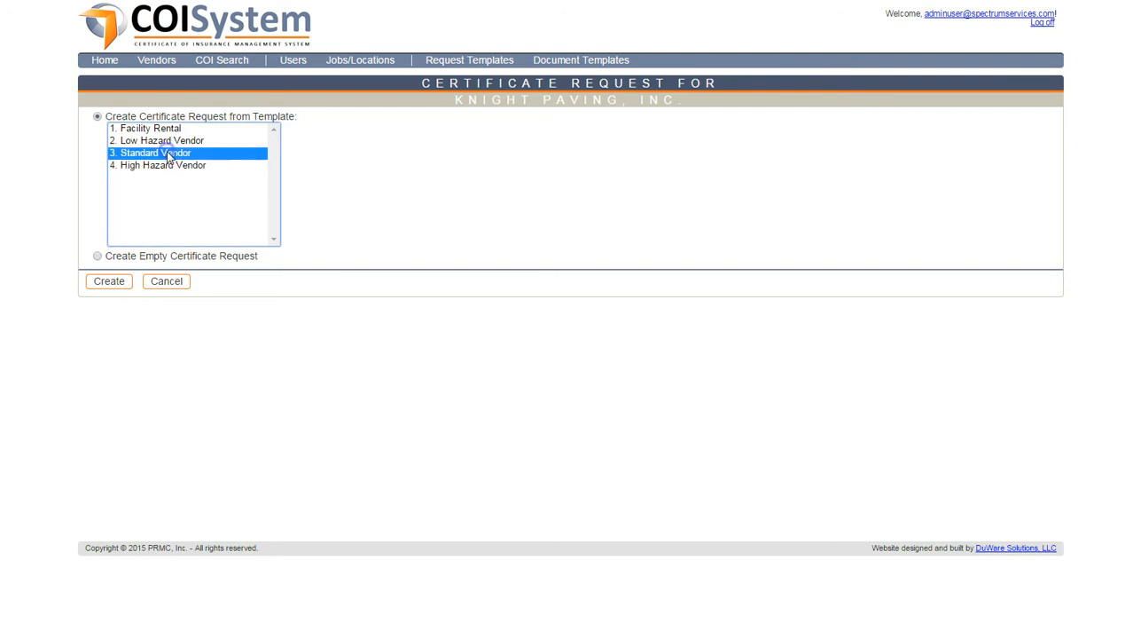
left_click(121, 282)
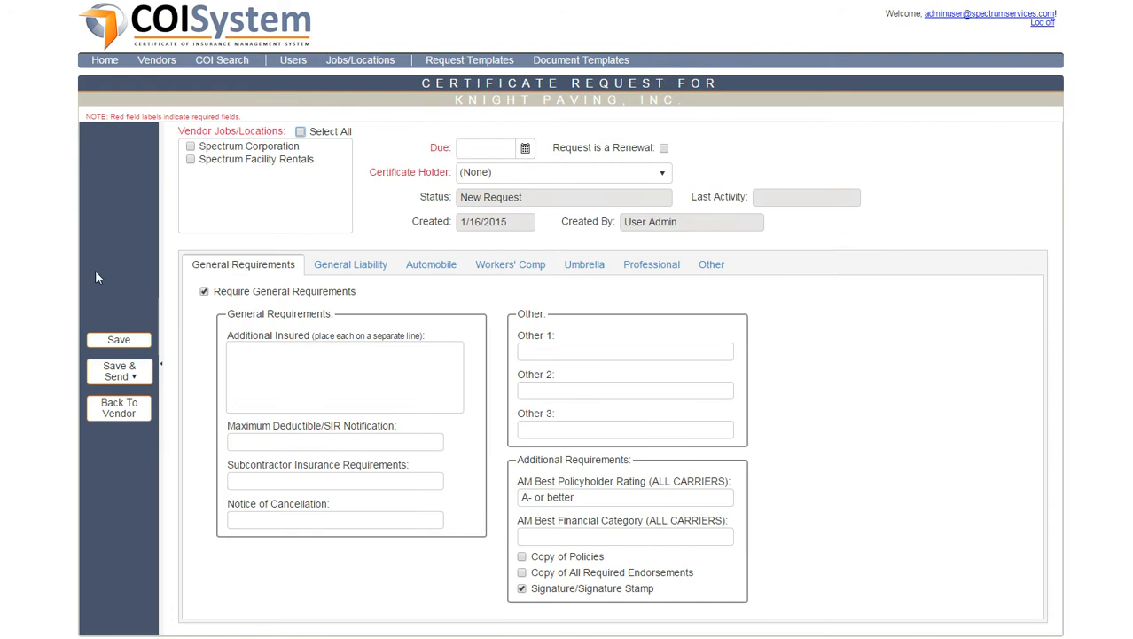
Step: Complete and save the request for Spectrum Corporation and Spectrum Facility Rentals, due 1/30/2015, with Spectrum Corporation as certificate holder
left_click(190, 145)
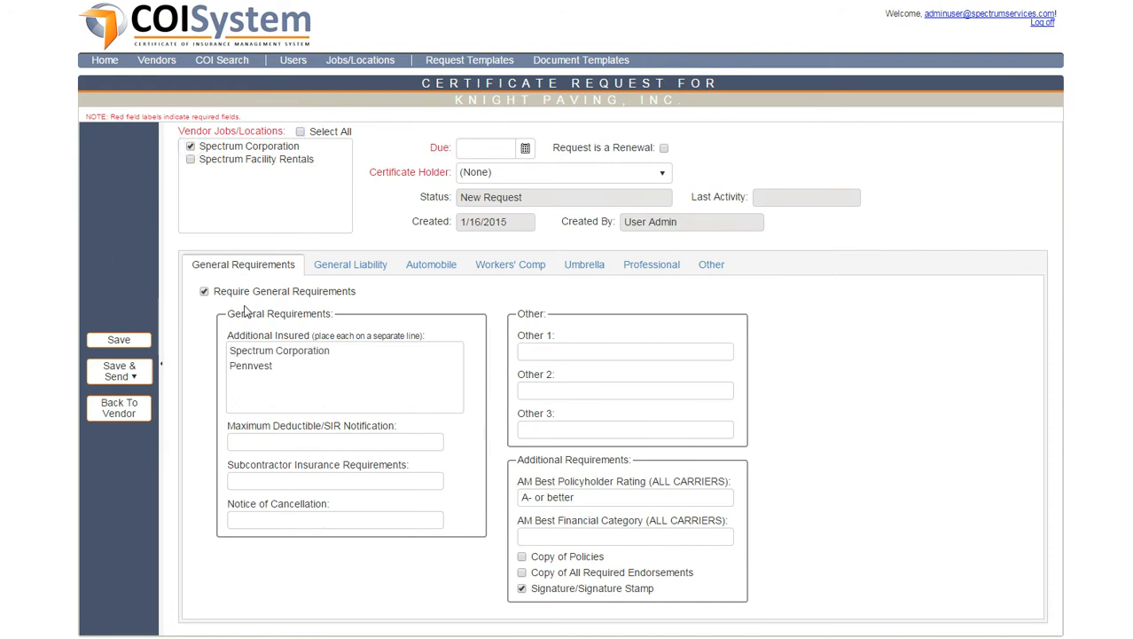
left_click(190, 159)
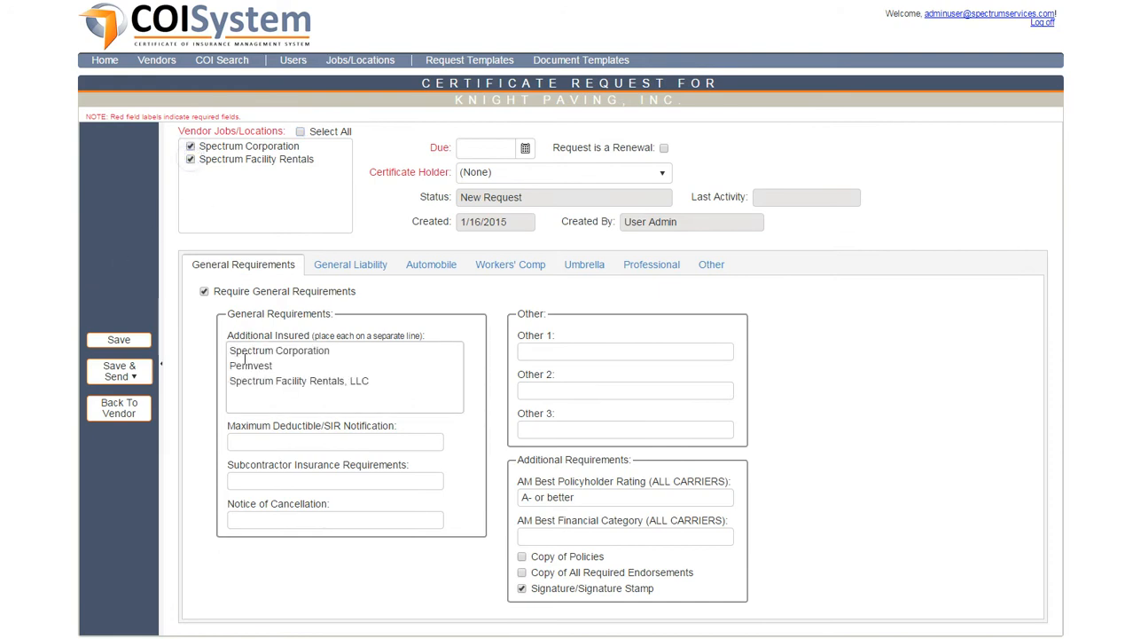
left_click(525, 149)
left_click(589, 294)
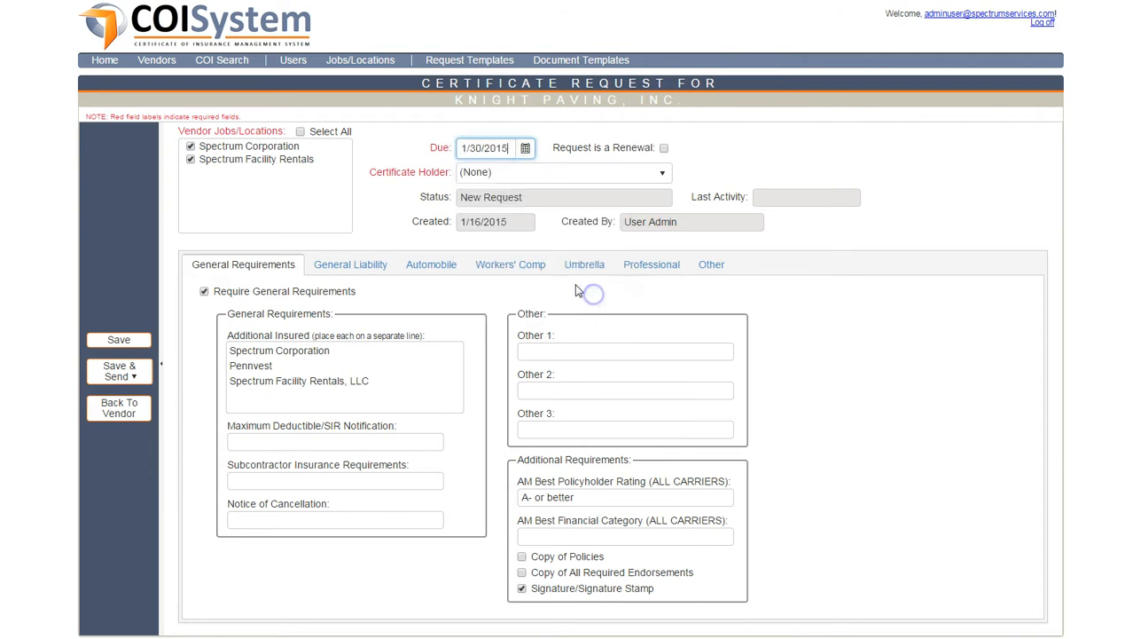
left_click(662, 175)
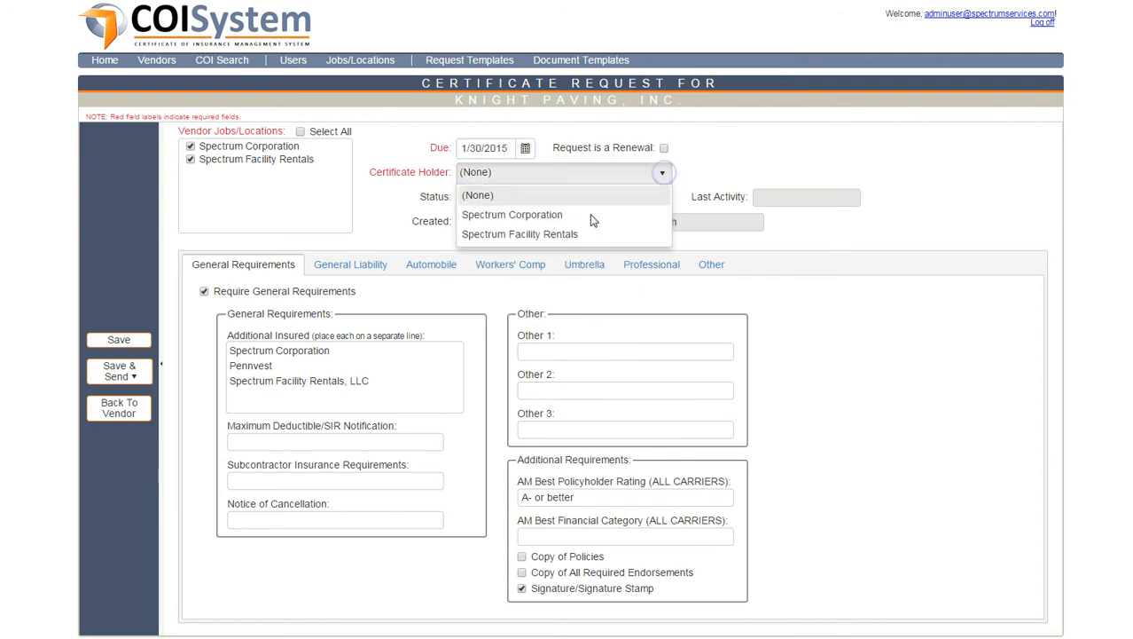
left_click(548, 217)
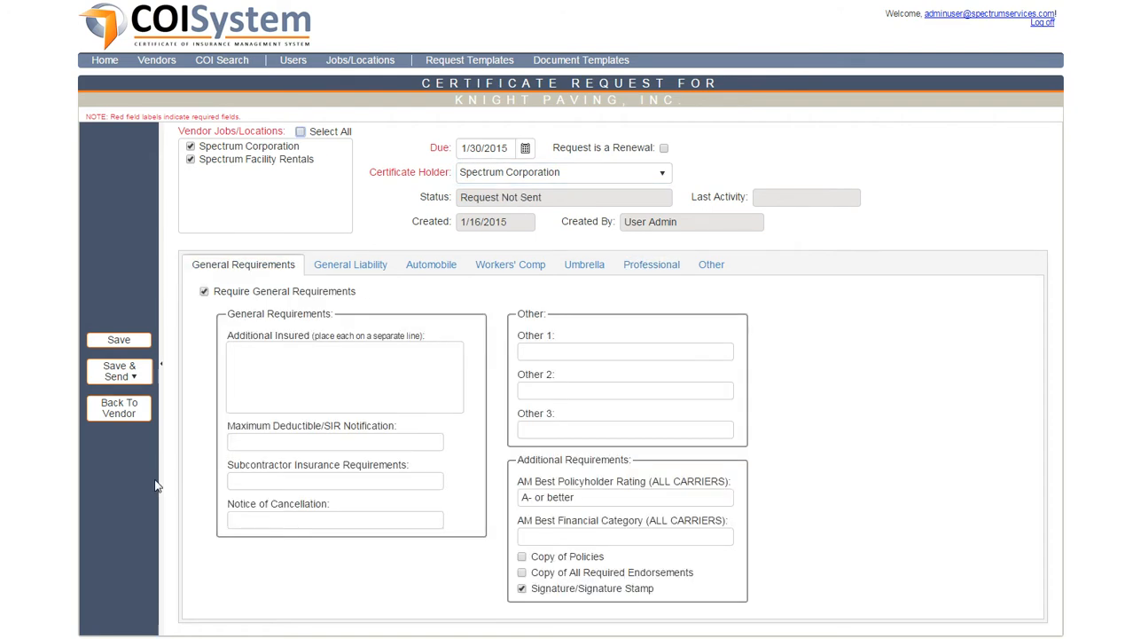
Step: Check the print preview of the Knight Paving request letter and insurance requirements, and return to the certificate request
left_click(135, 381)
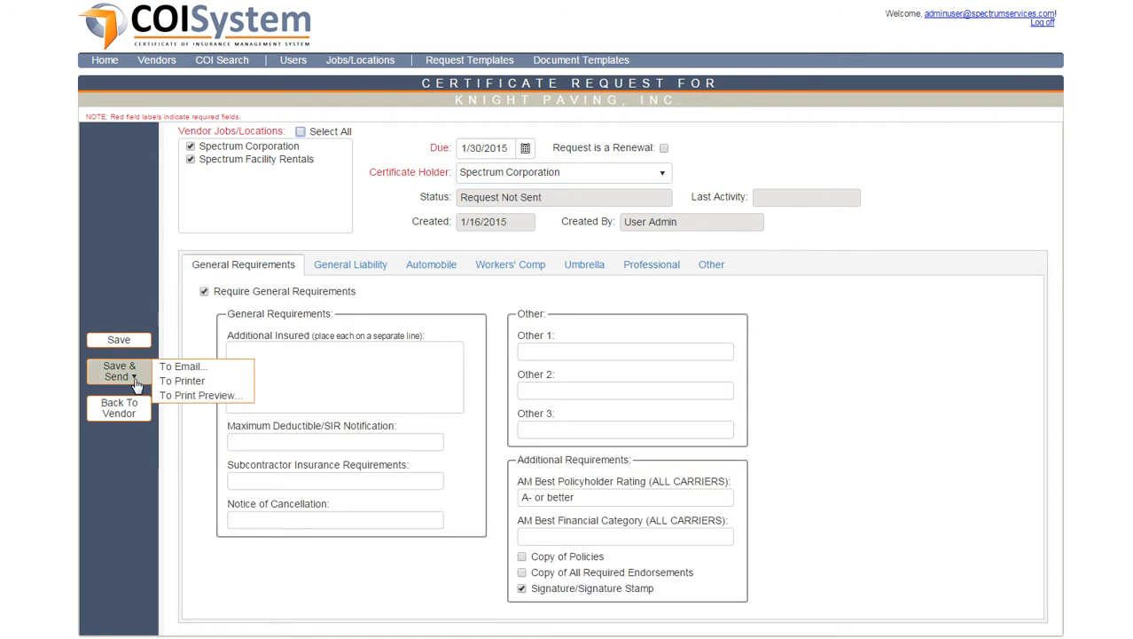
left_click(174, 395)
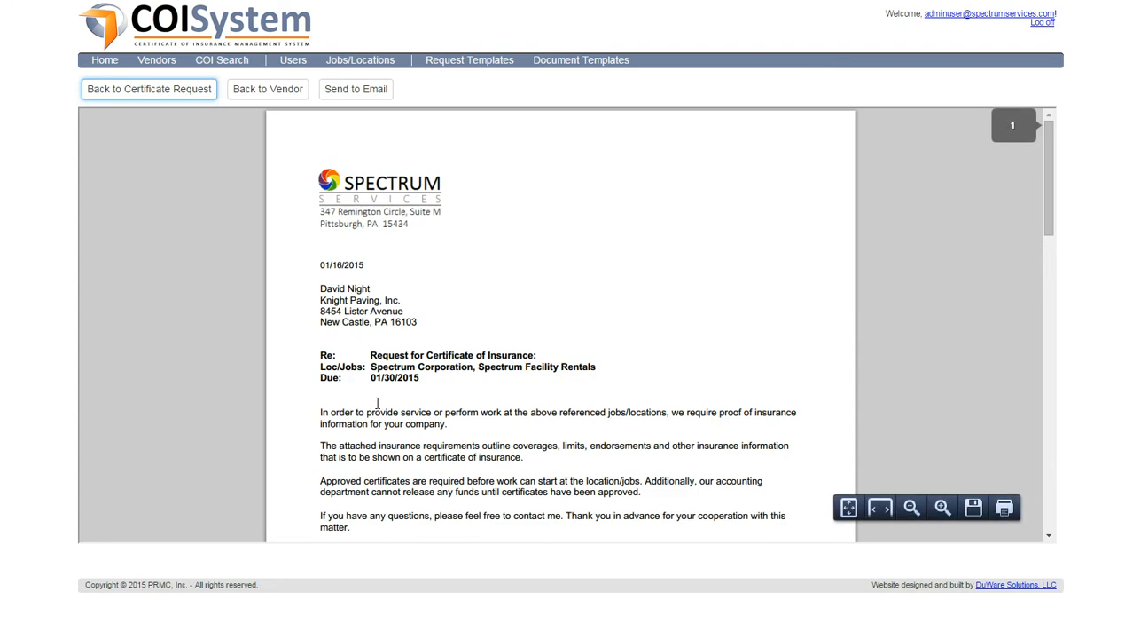
scroll(429, 417, "down", 10)
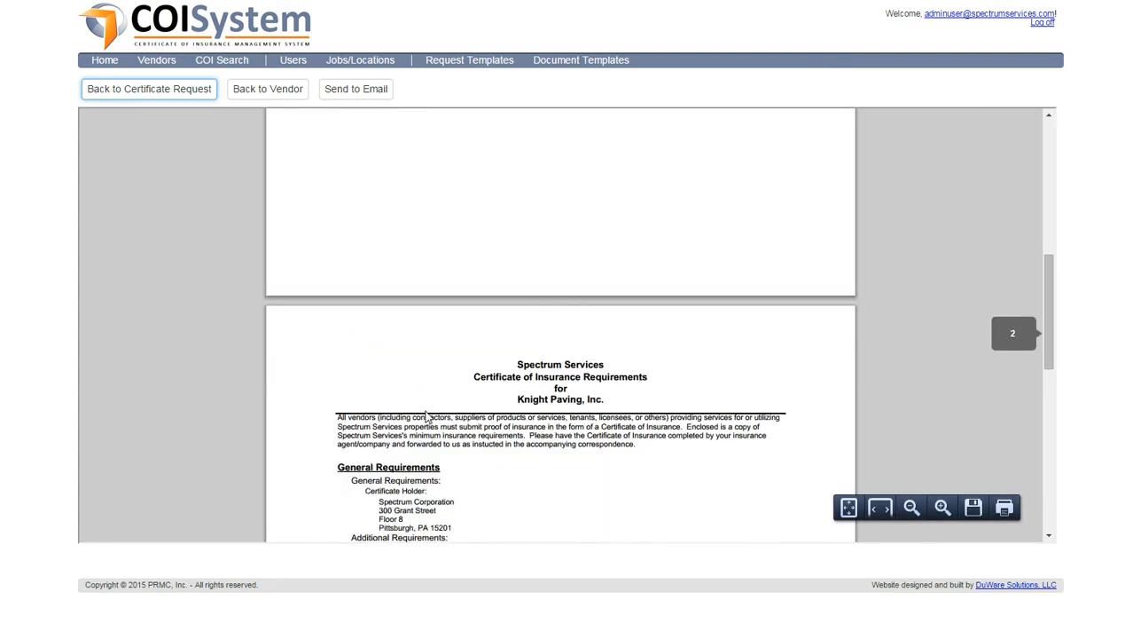
scroll(417, 443, "up", 9)
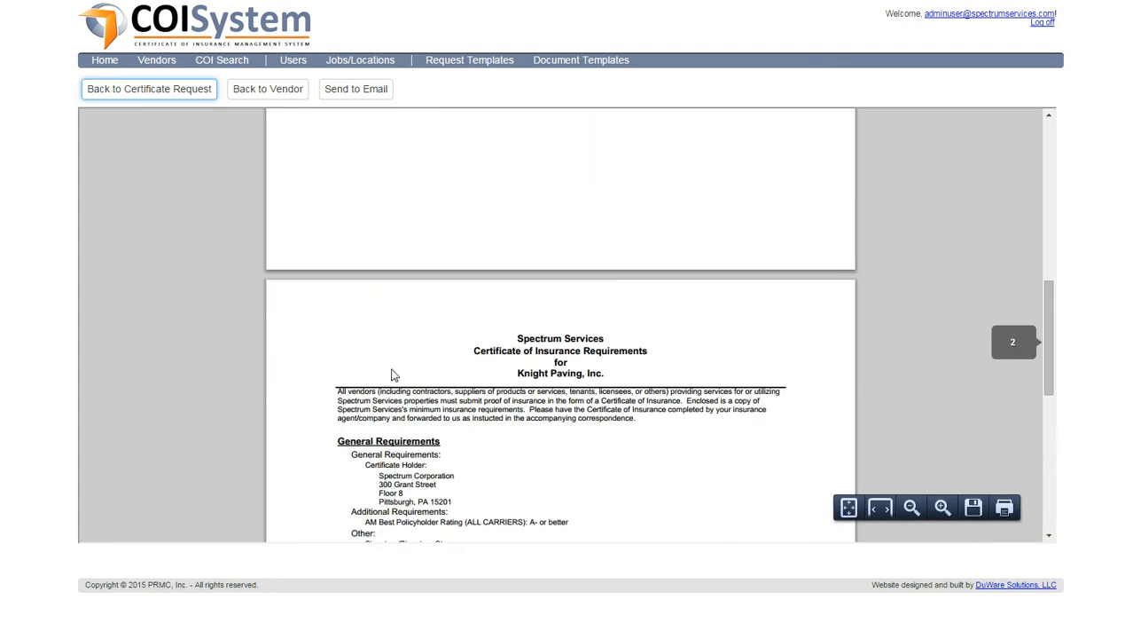
left_click(140, 89)
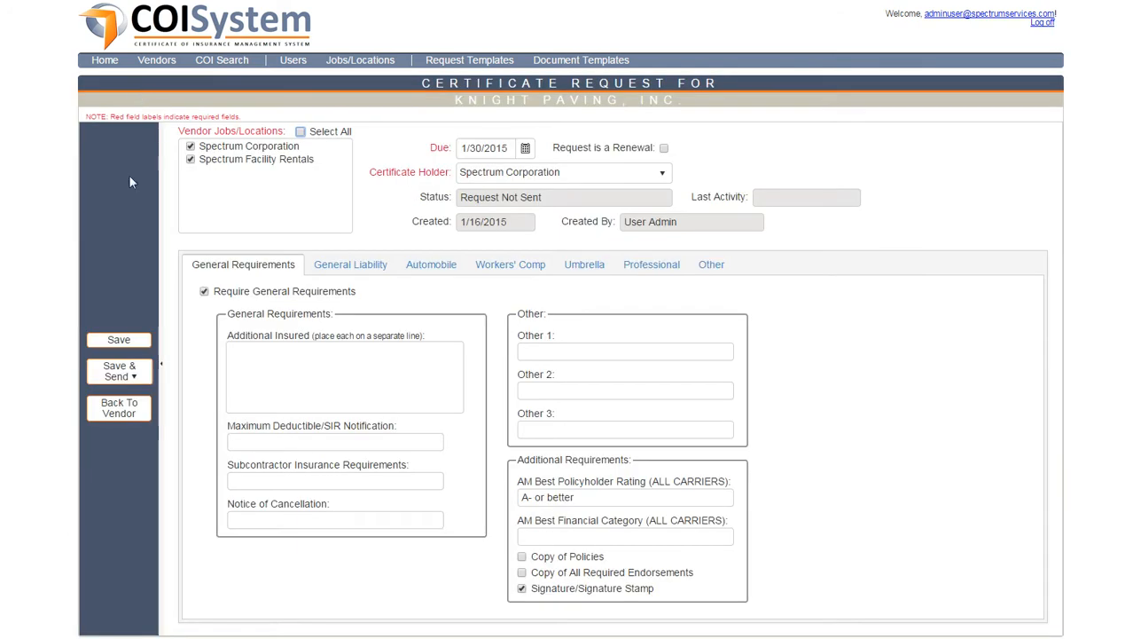
Step: Email the certificate request with COIRequest.pdf attached to Knight Paving's contact using the Email - Initial Request template, and return to the home page
left_click(134, 376)
left_click(175, 366)
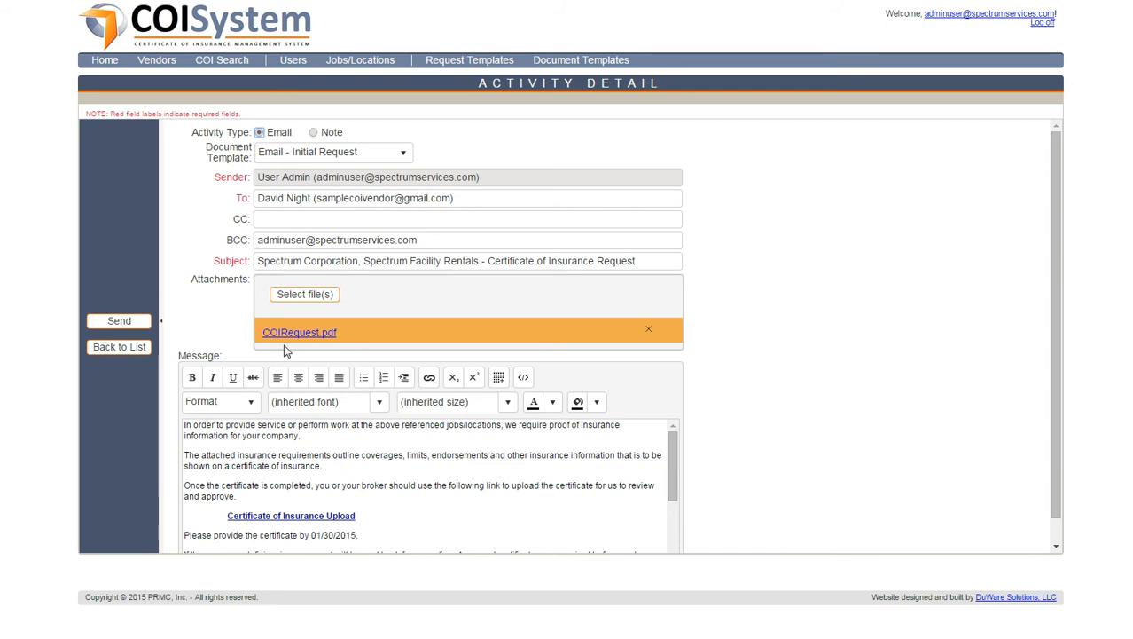
left_click(118, 324)
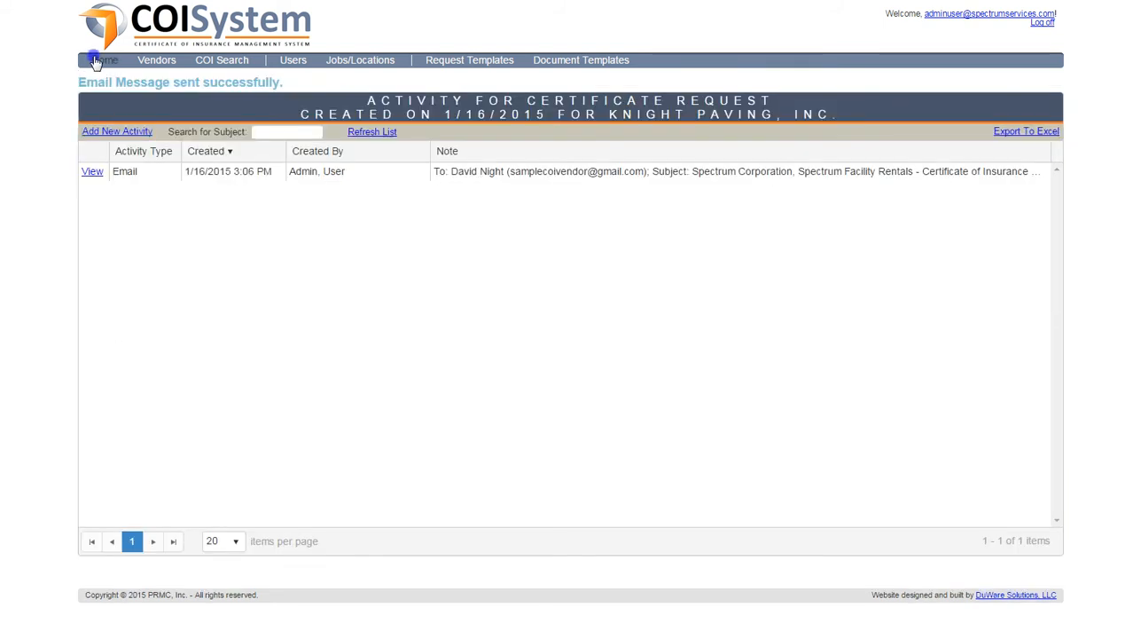
left_click(98, 62)
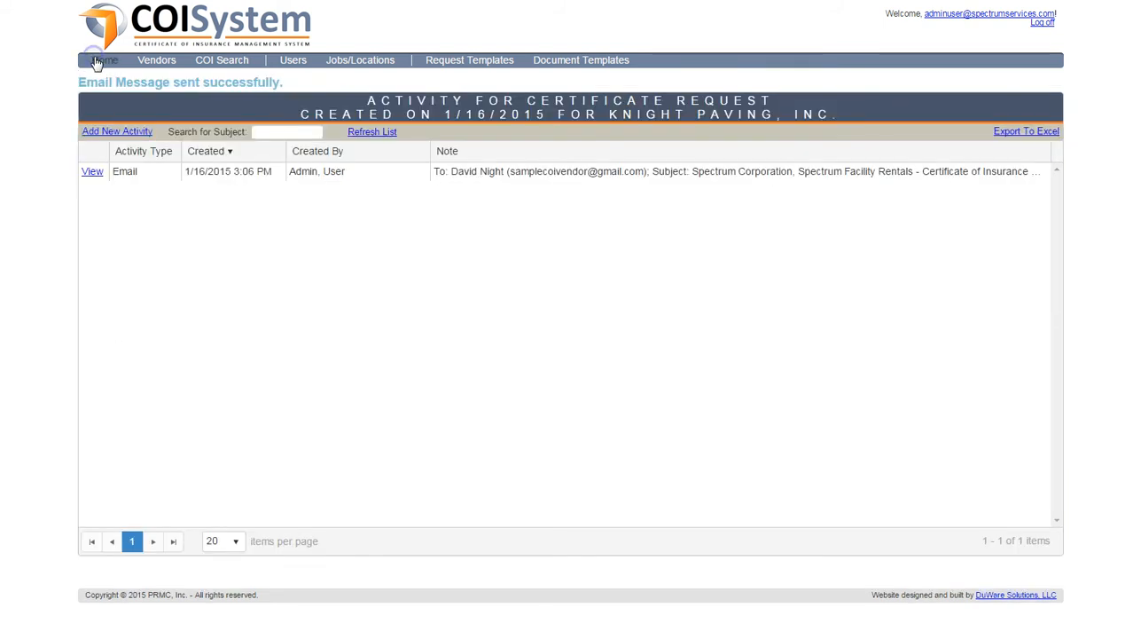